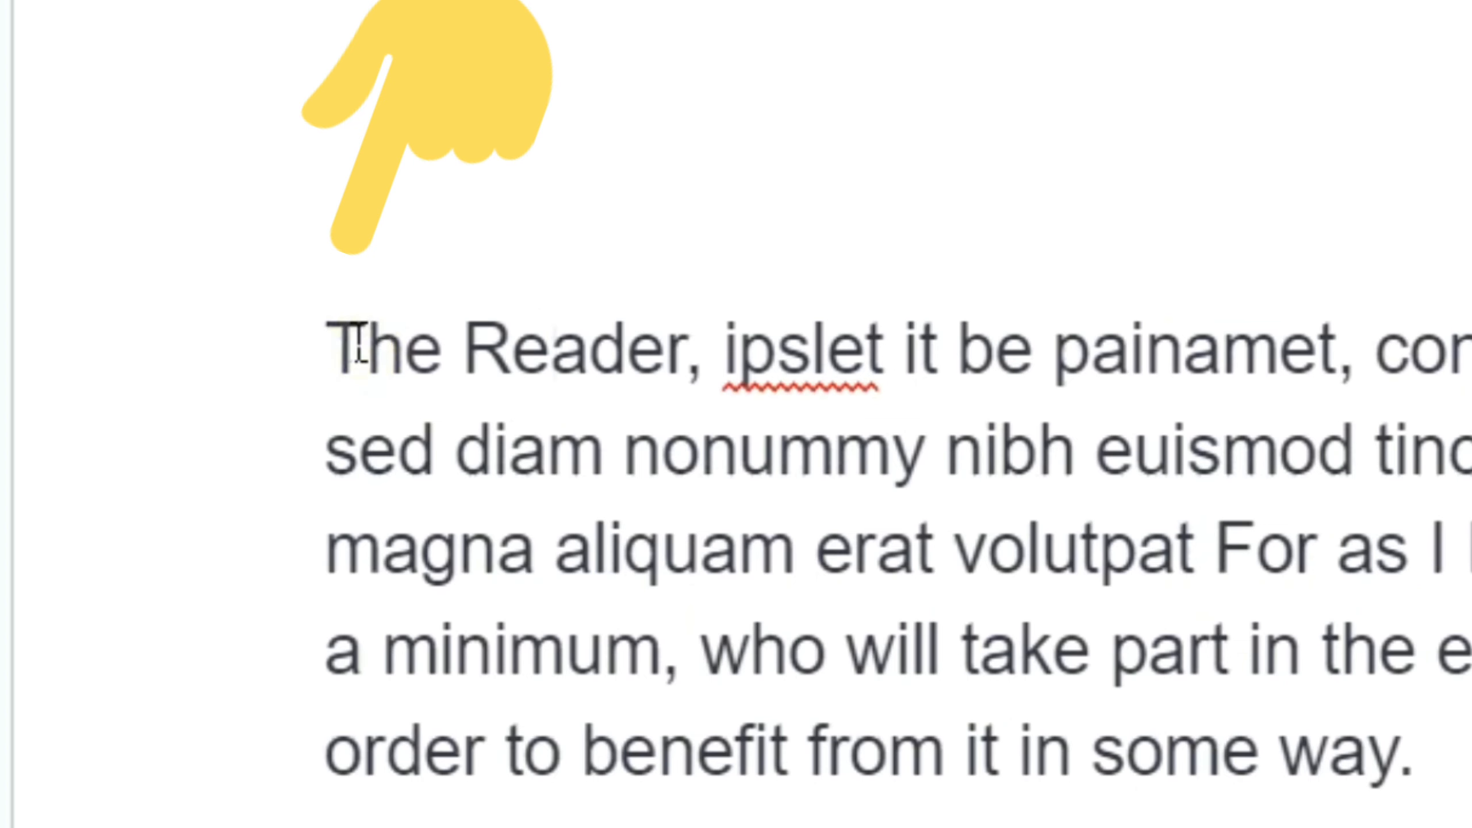
# Step: Delete the initial T of the first paragraph and start a new drawing in its place
pyautogui.moveTo(402, 341); pyautogui.dragTo(393, 341)
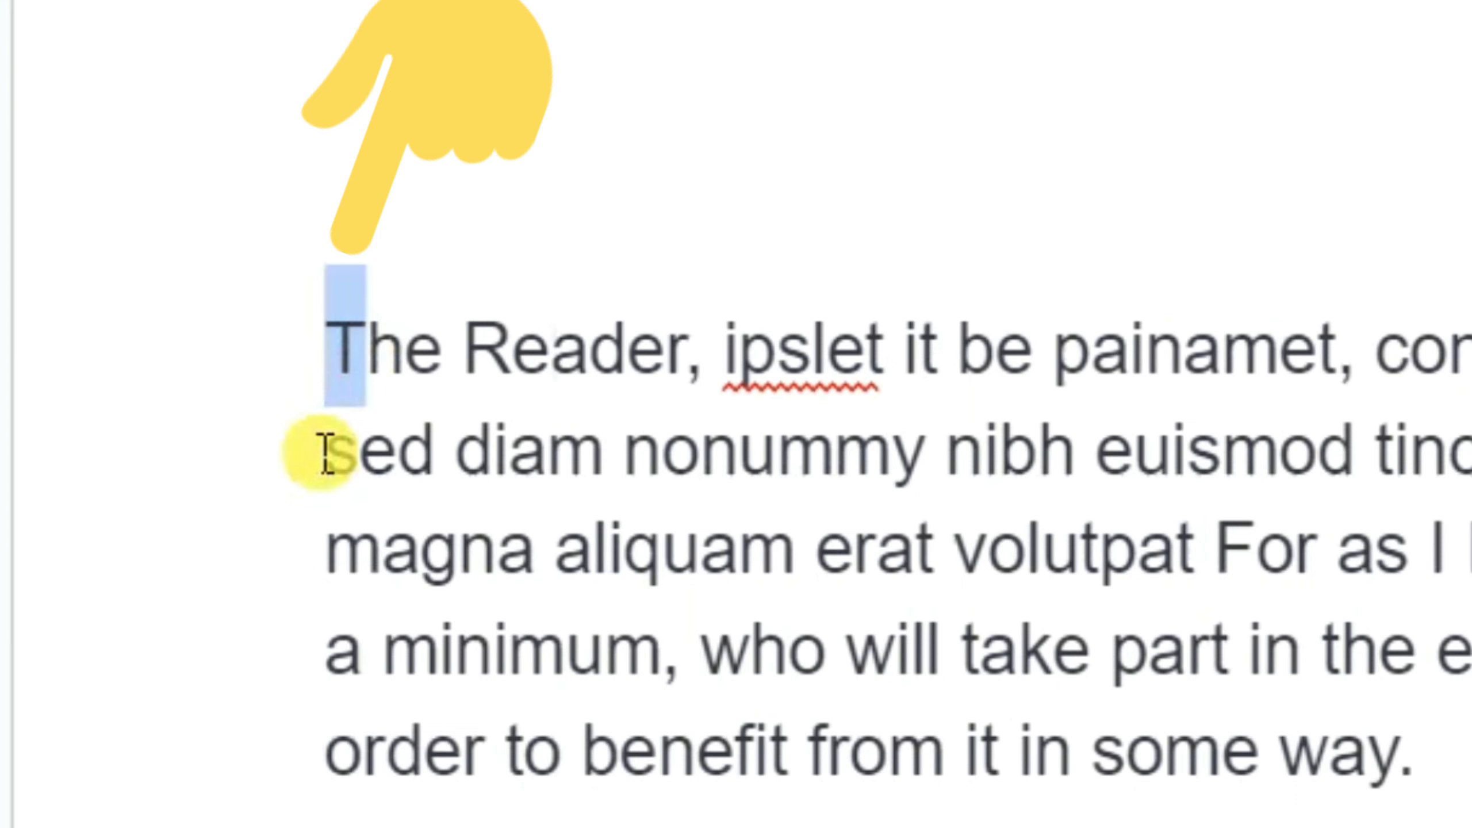
pyautogui.press('BackSpace')
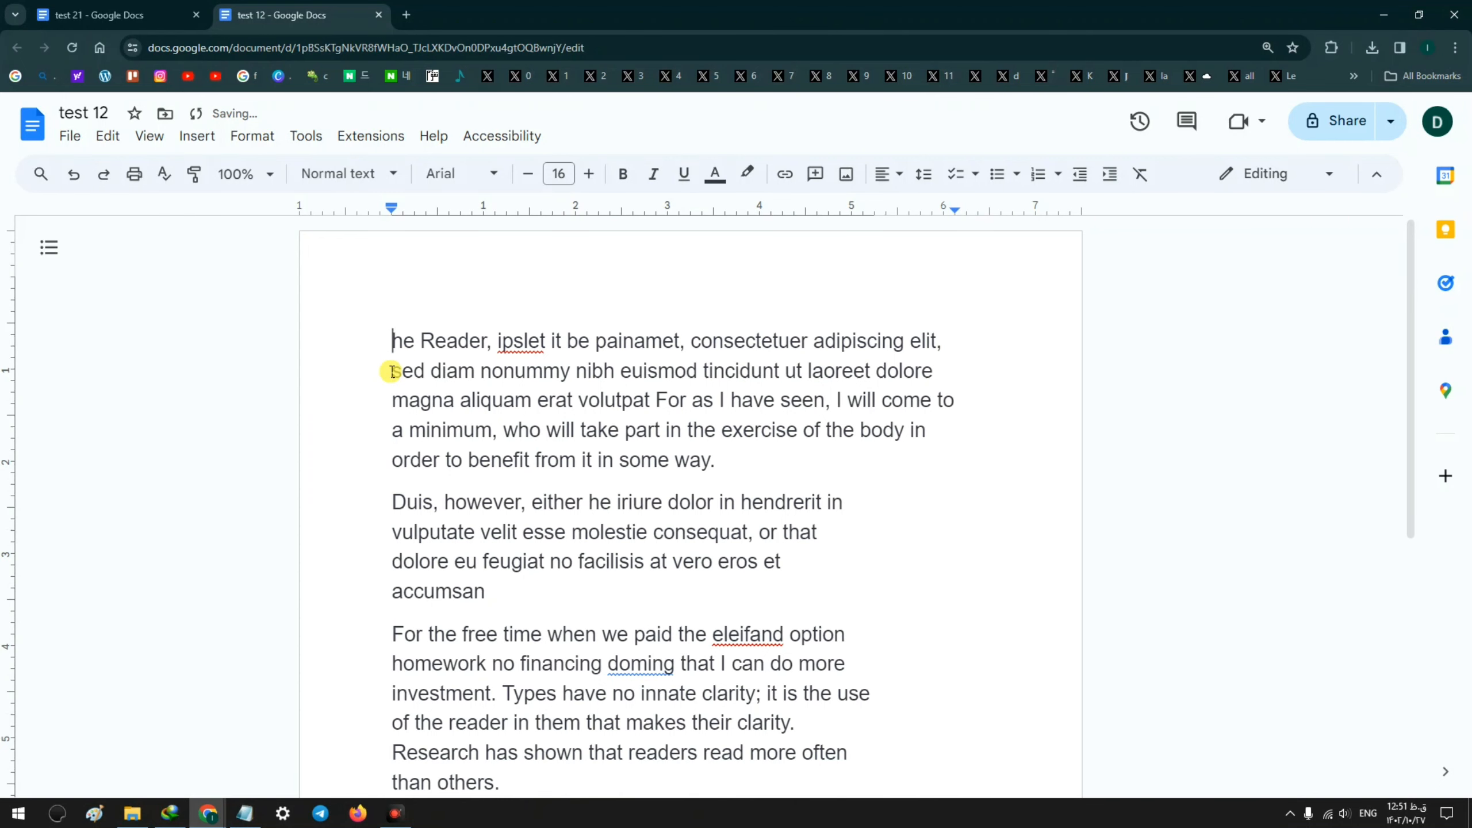
pyautogui.click(198, 136)
pyautogui.moveTo(232, 231)
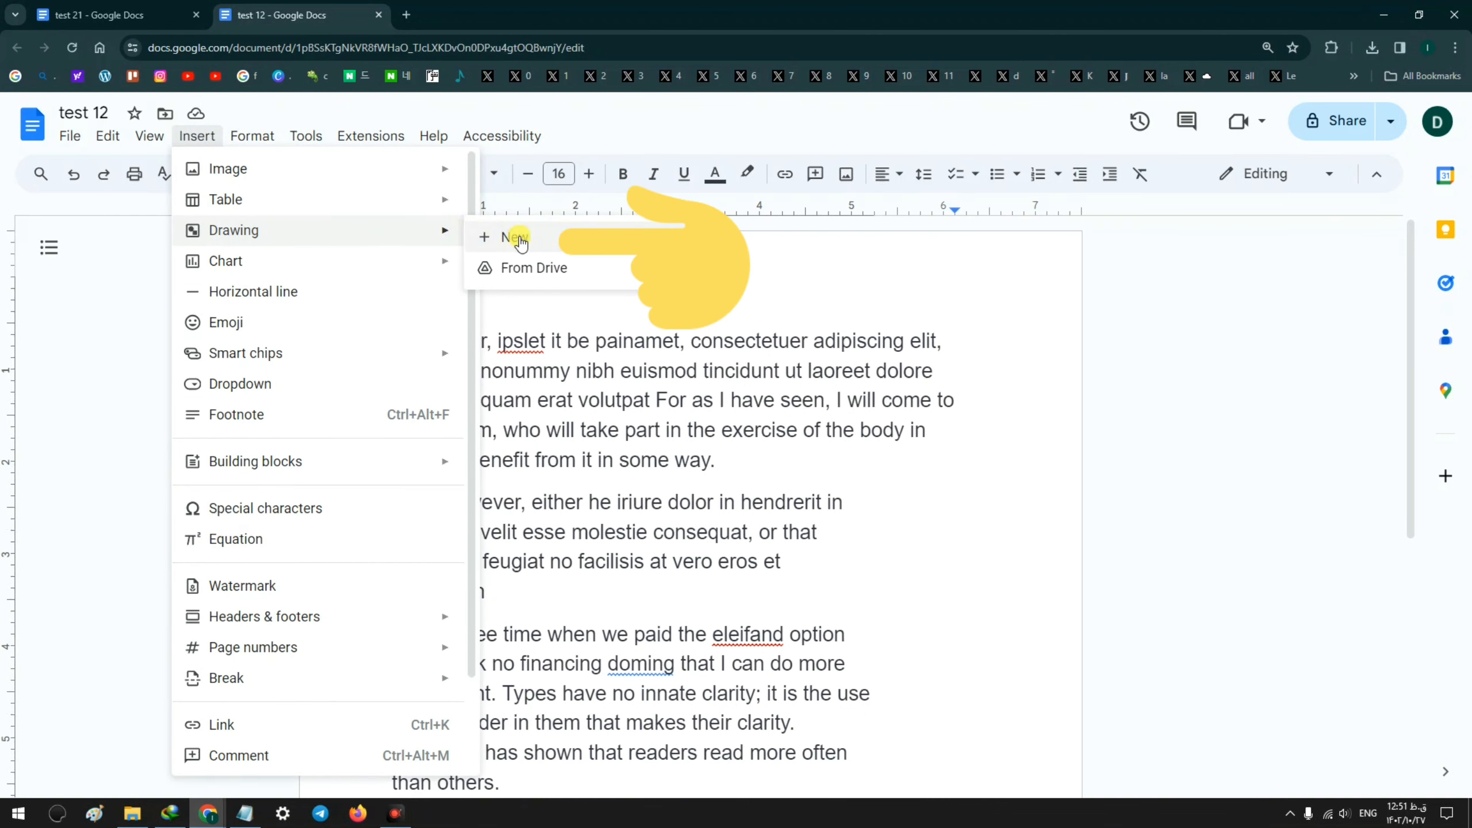
pyautogui.click(519, 237)
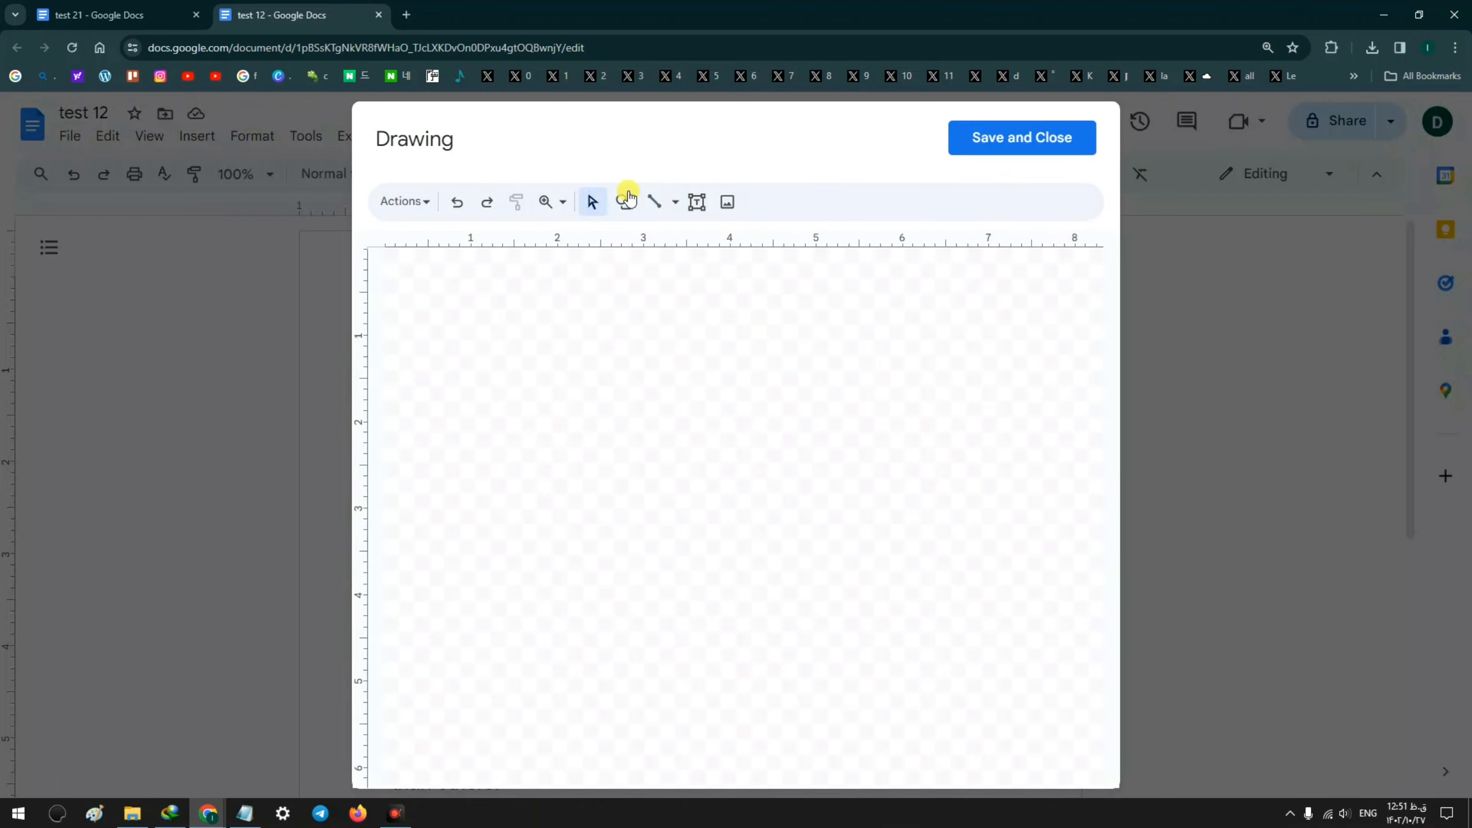
# Step: Draw a small text box on the drawing canvas and add word art with the letter T
pyautogui.click(698, 203)
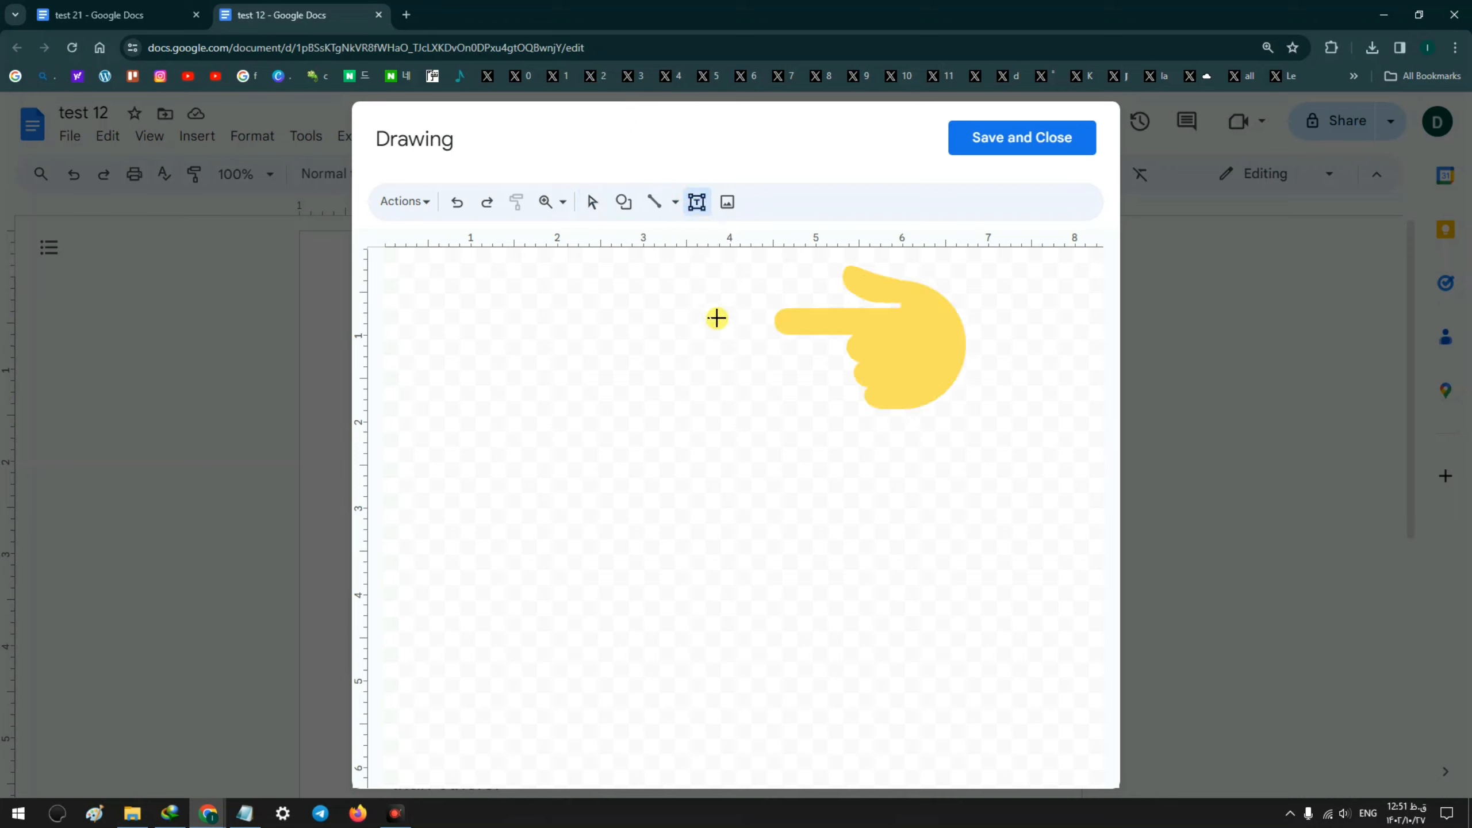
pyautogui.moveTo(730, 321); pyautogui.dragTo(641, 371)
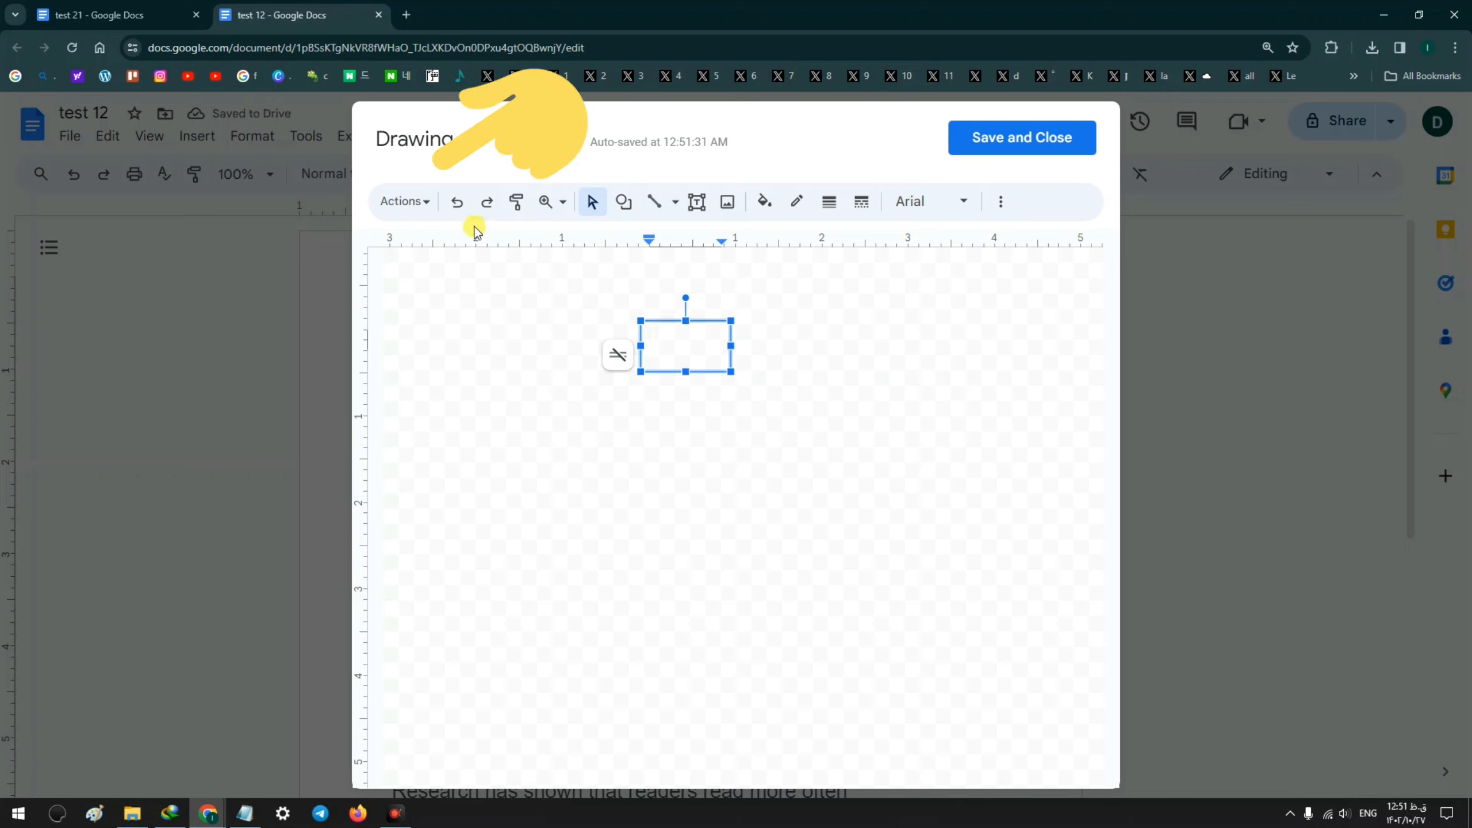
pyautogui.click(403, 201)
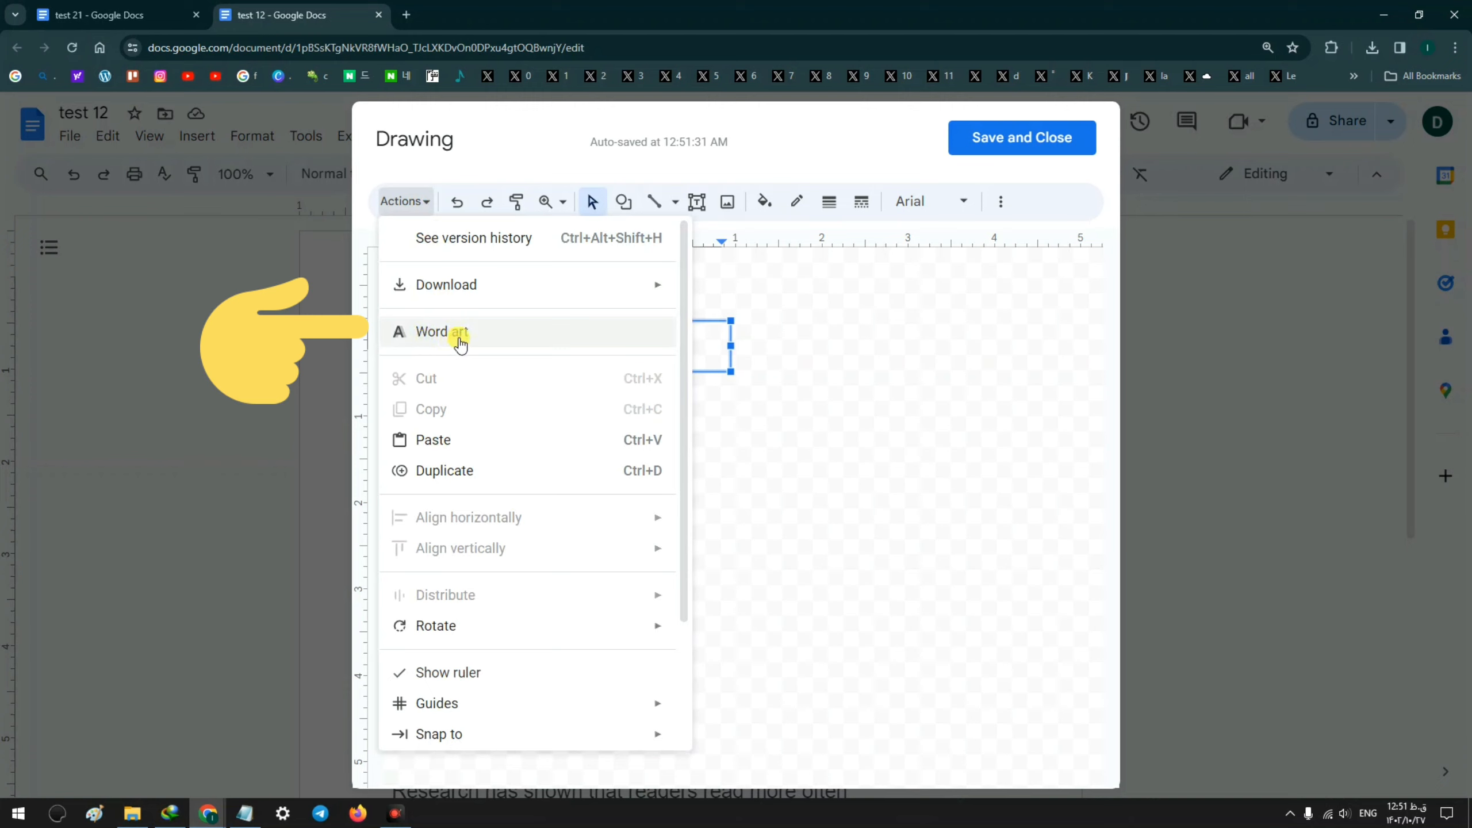
pyautogui.click(461, 342)
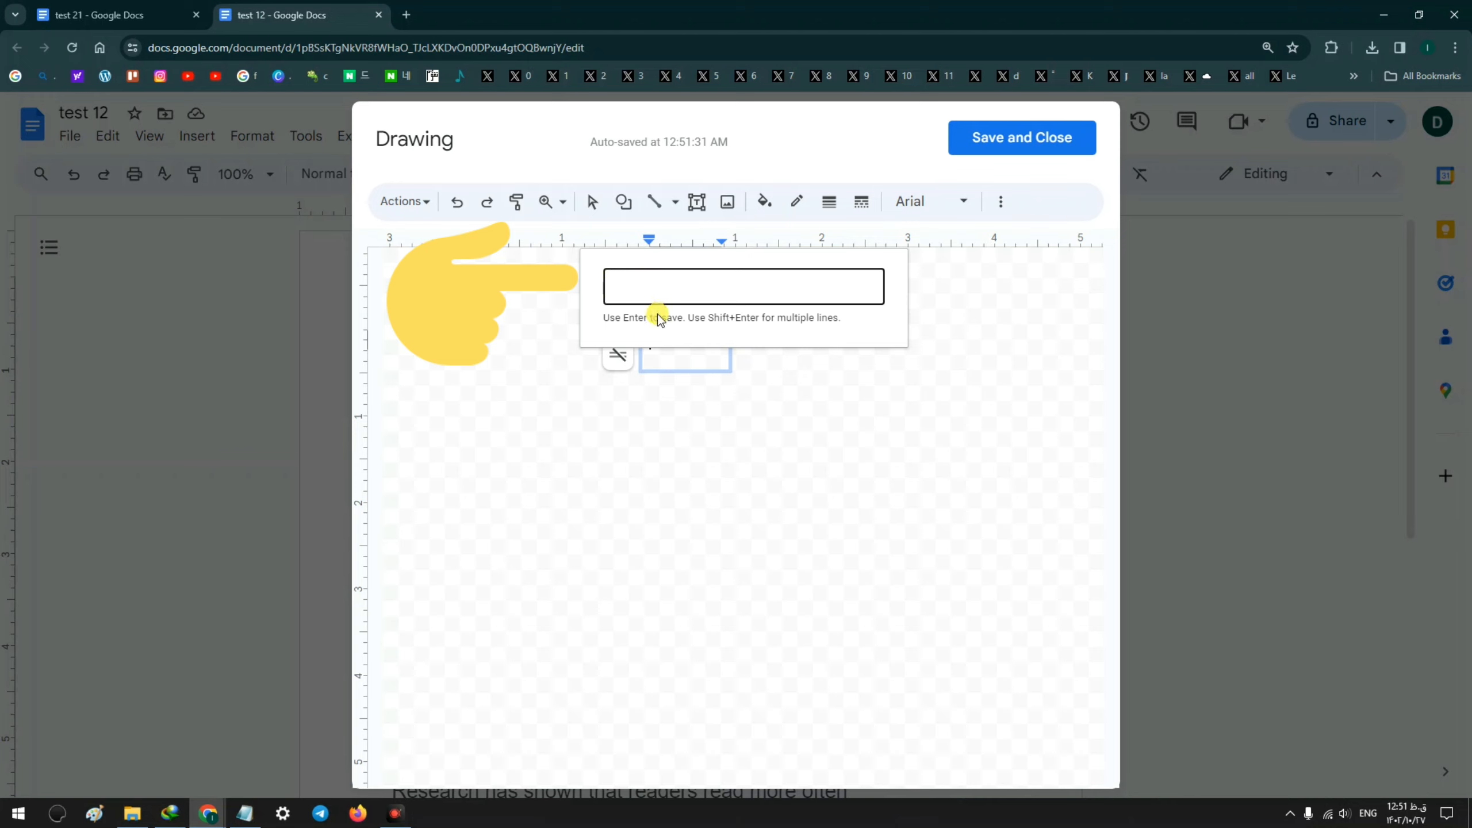
pyautogui.write('T')
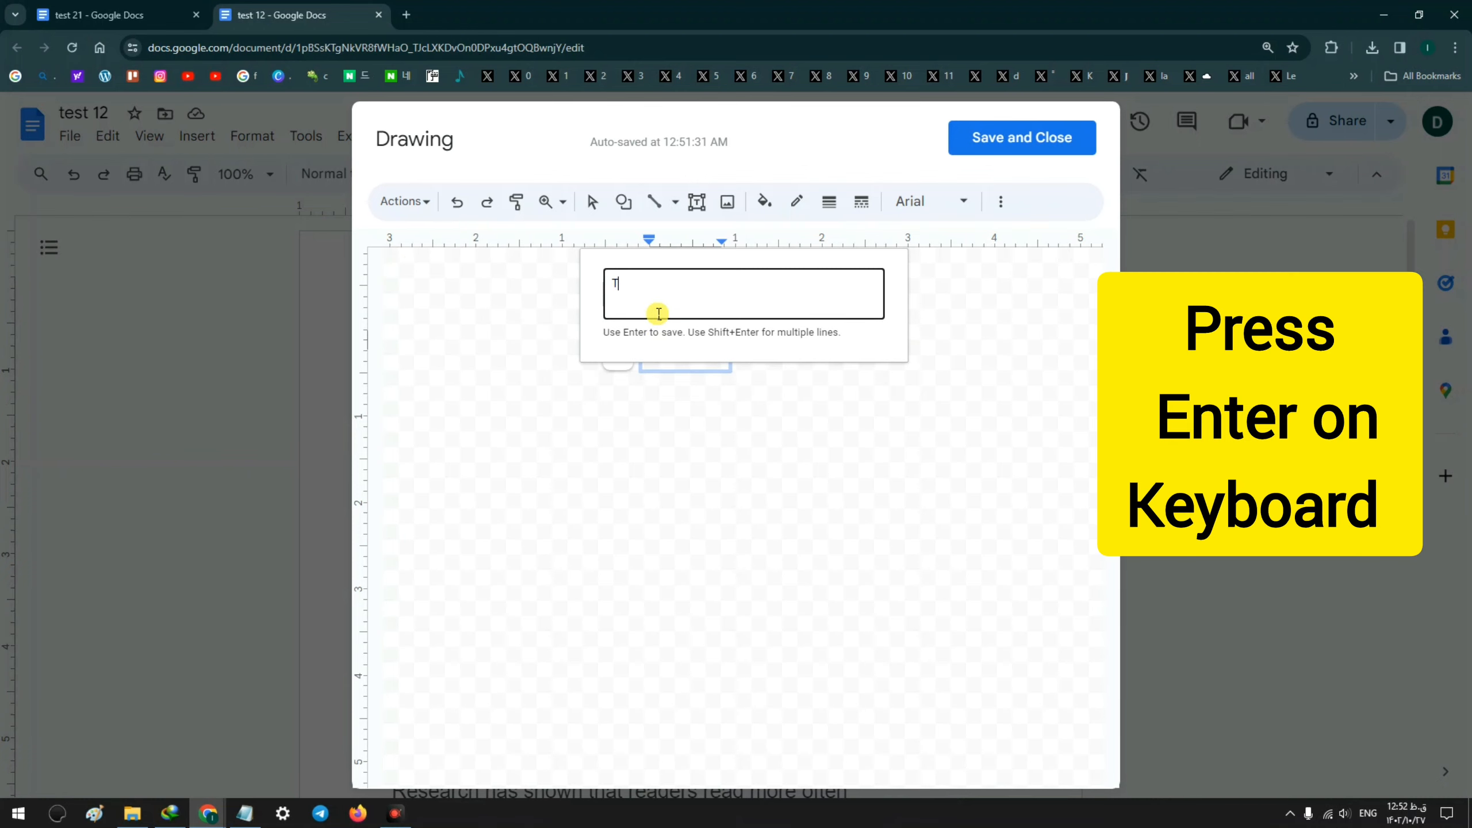
pyautogui.press('Return')
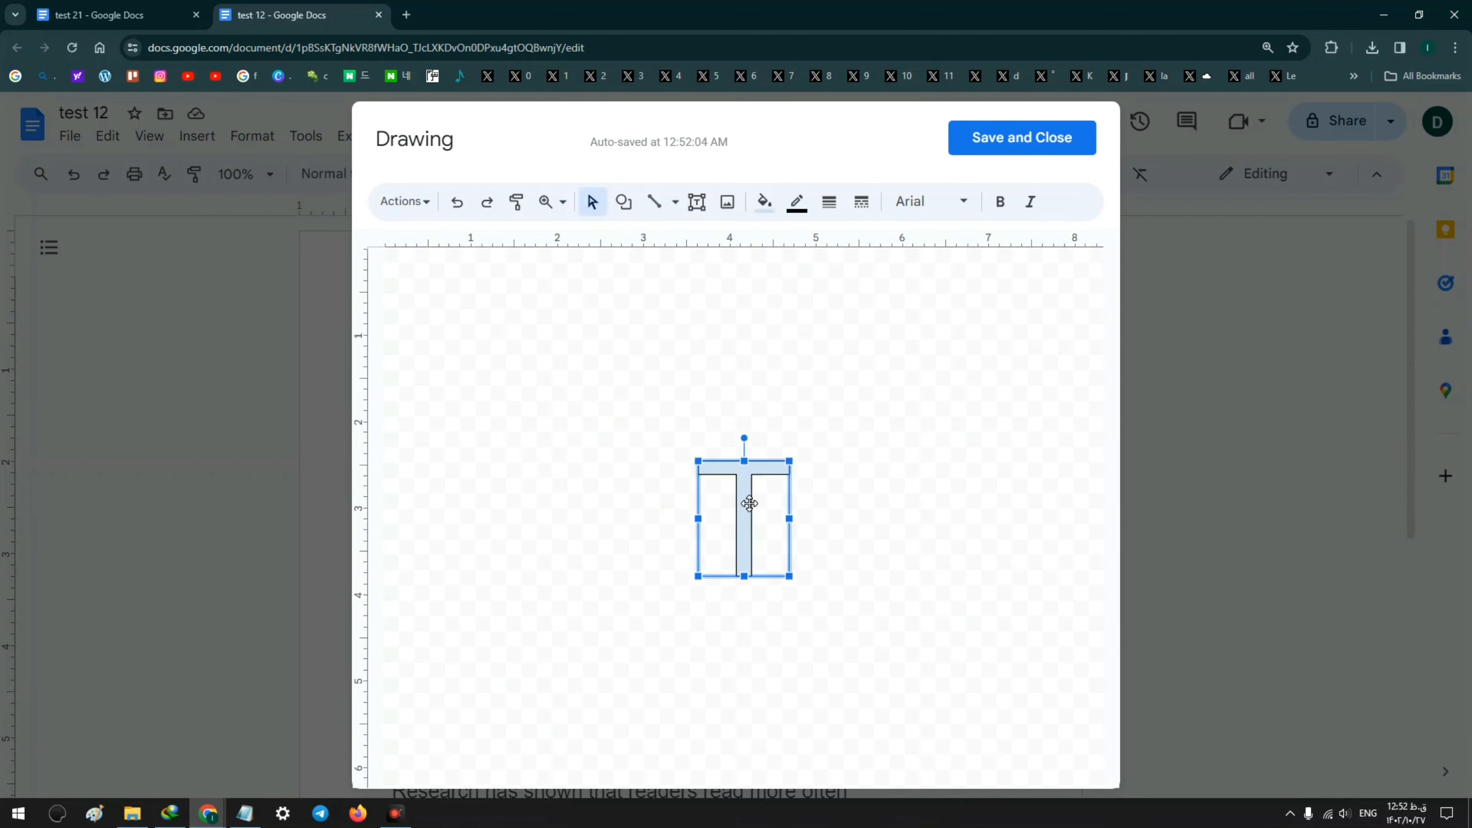
# Step: Move the T word art up to the upper middle of the canvas and fill it with solid black
pyautogui.moveTo(750, 503)
pyautogui.mouseDown()
pyautogui.moveTo(735, 355)
pyautogui.moveTo(729, 377)
pyautogui.mouseUp()
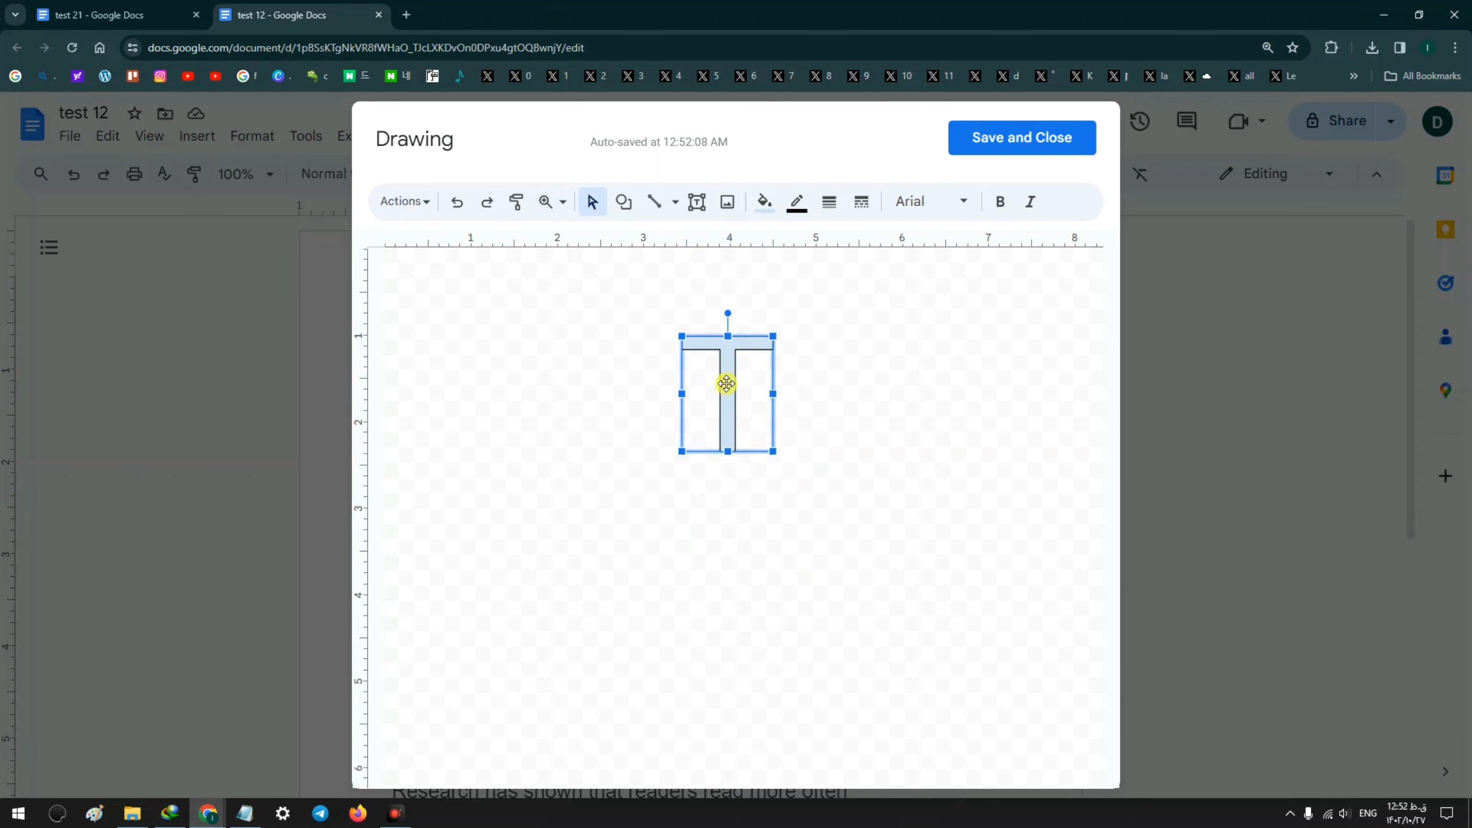
pyautogui.click(765, 203)
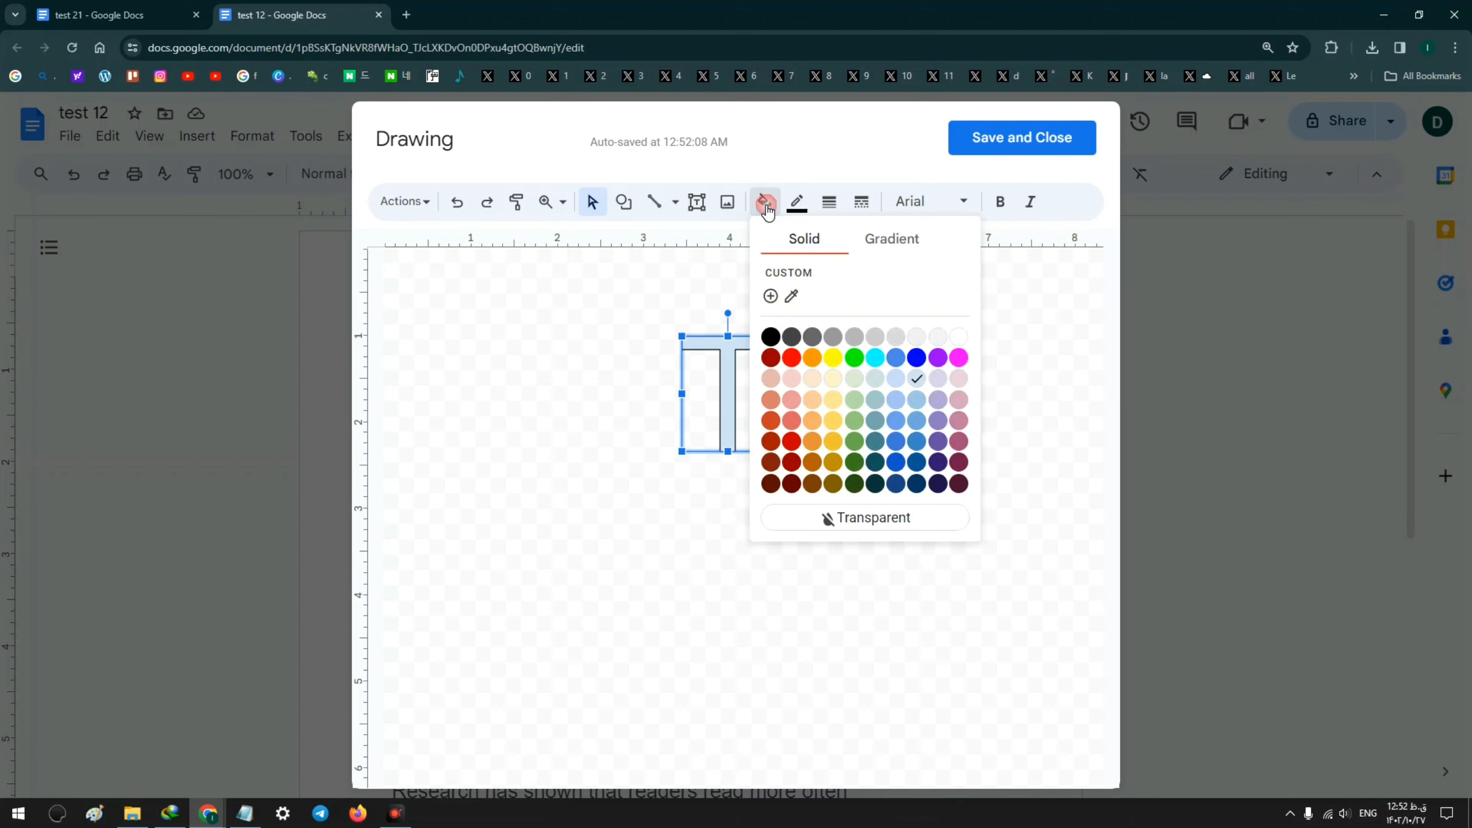
pyautogui.click(770, 338)
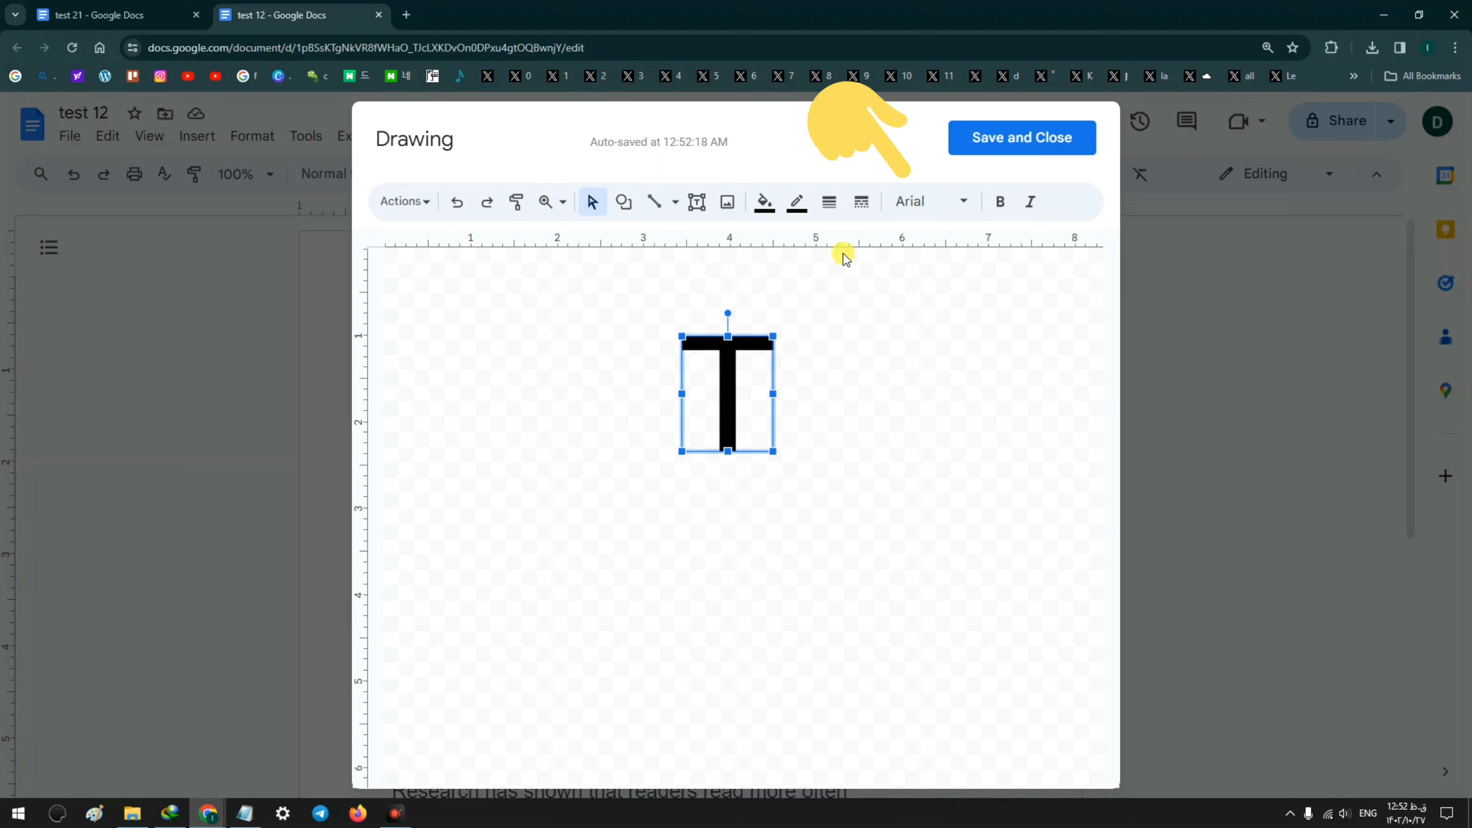
pyautogui.click(942, 202)
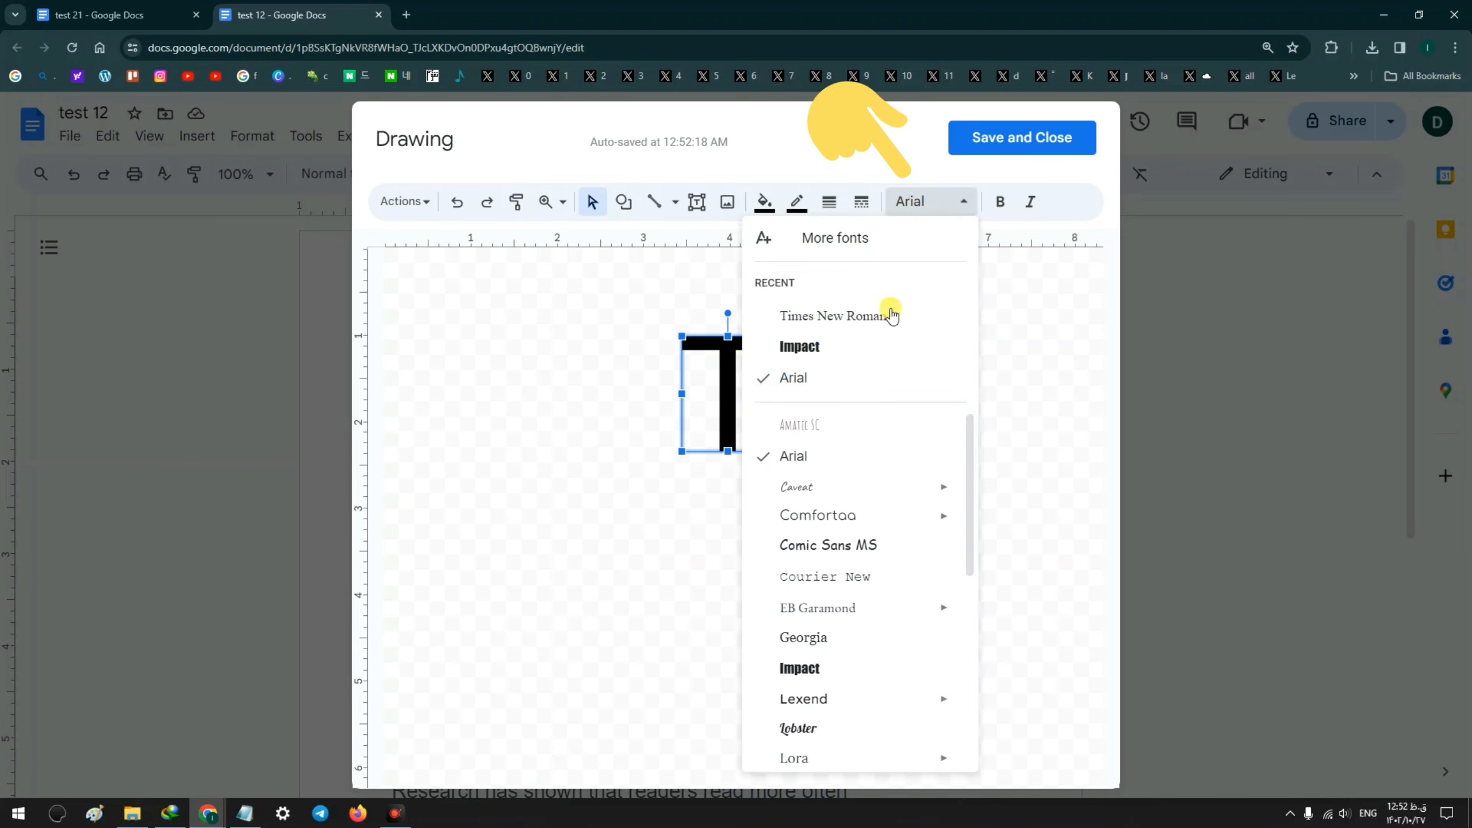
pyautogui.scroll(-2, 847, 534)
pyautogui.scroll(5, 836, 650)
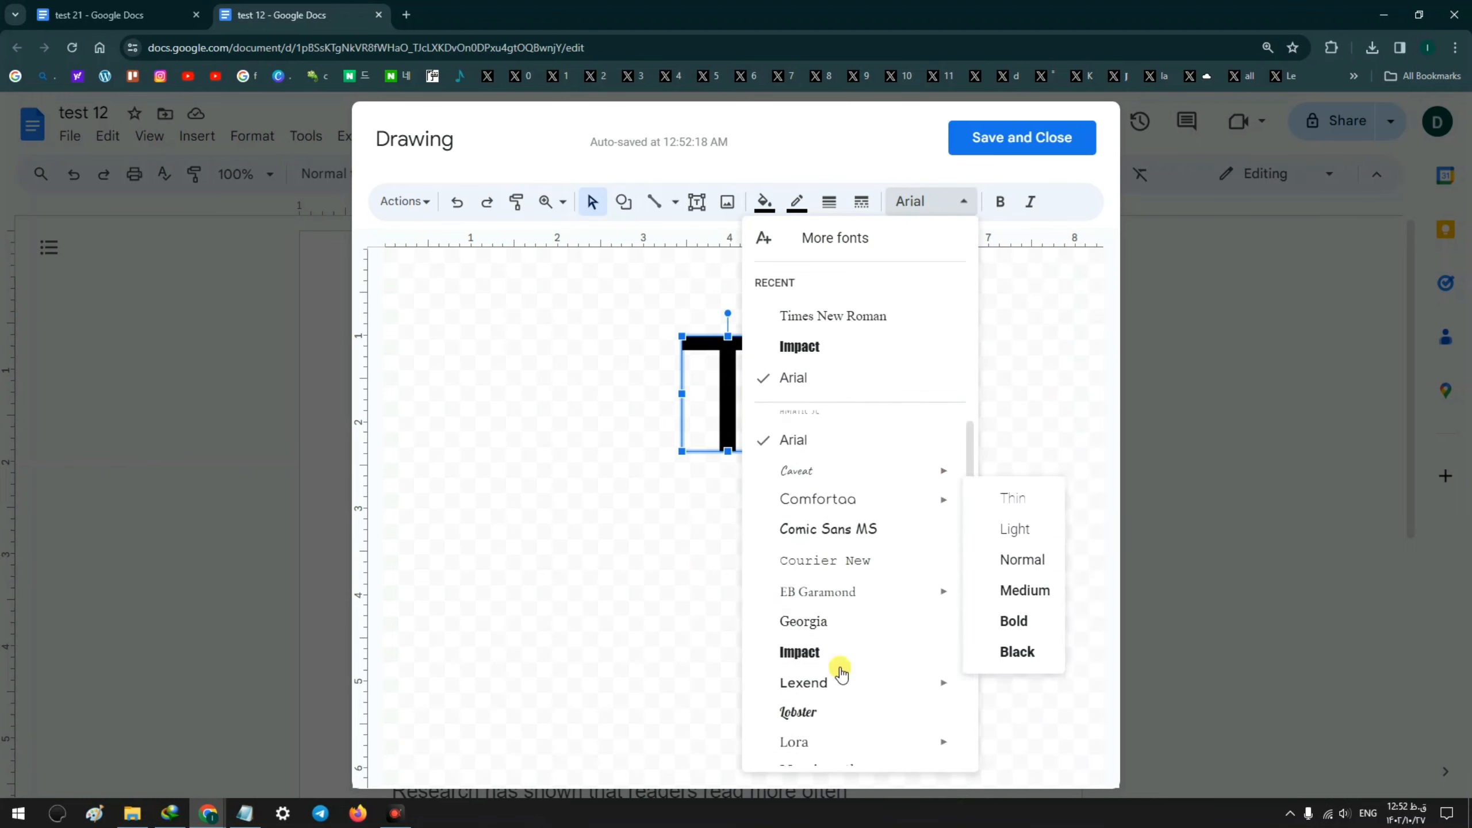
pyautogui.click(1087, 199)
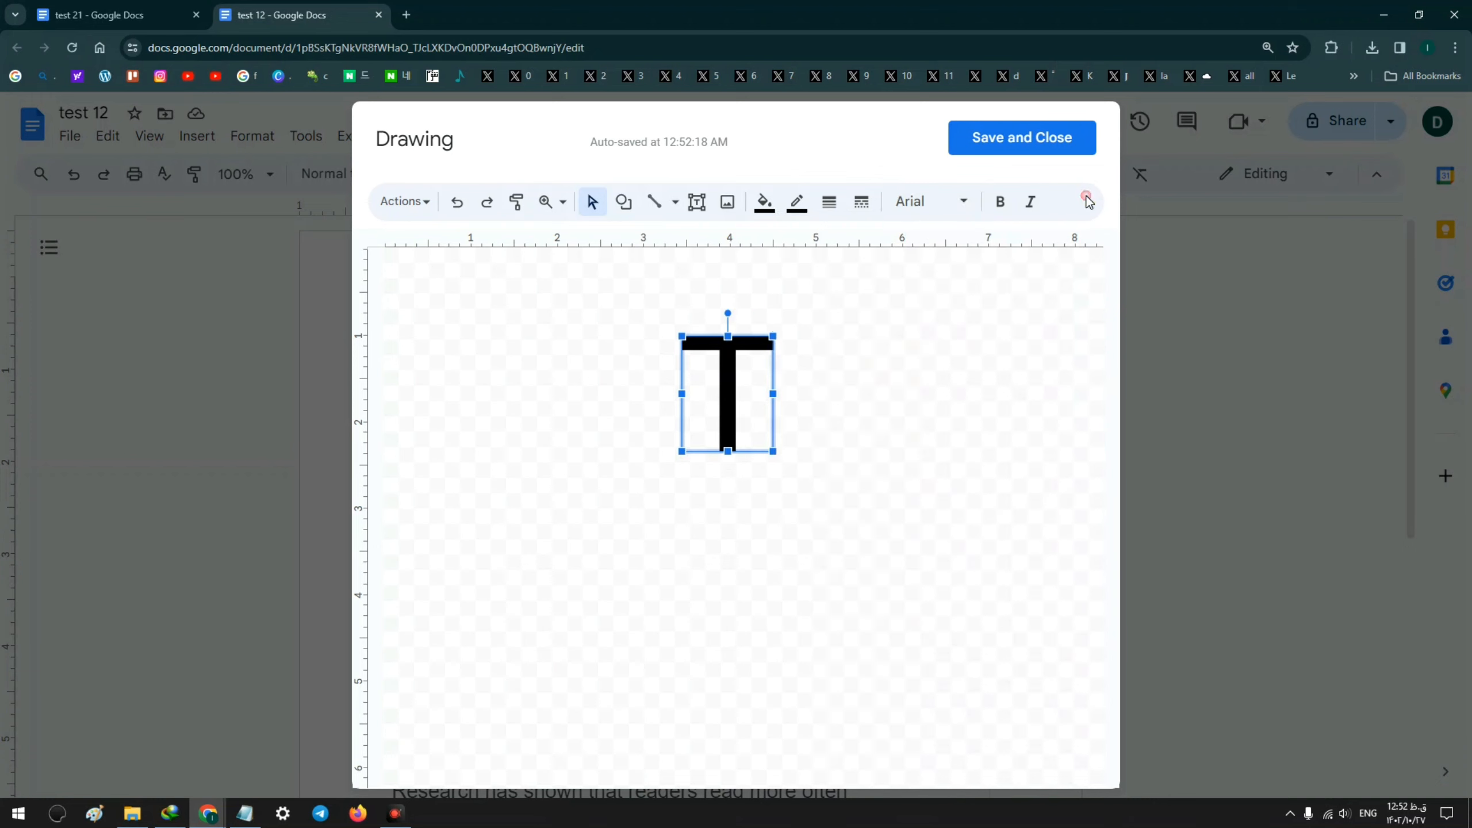
pyautogui.click(1030, 204)
pyautogui.click(1029, 207)
# Step: Save the T drawing into the document and select it there
pyautogui.click(1044, 149)
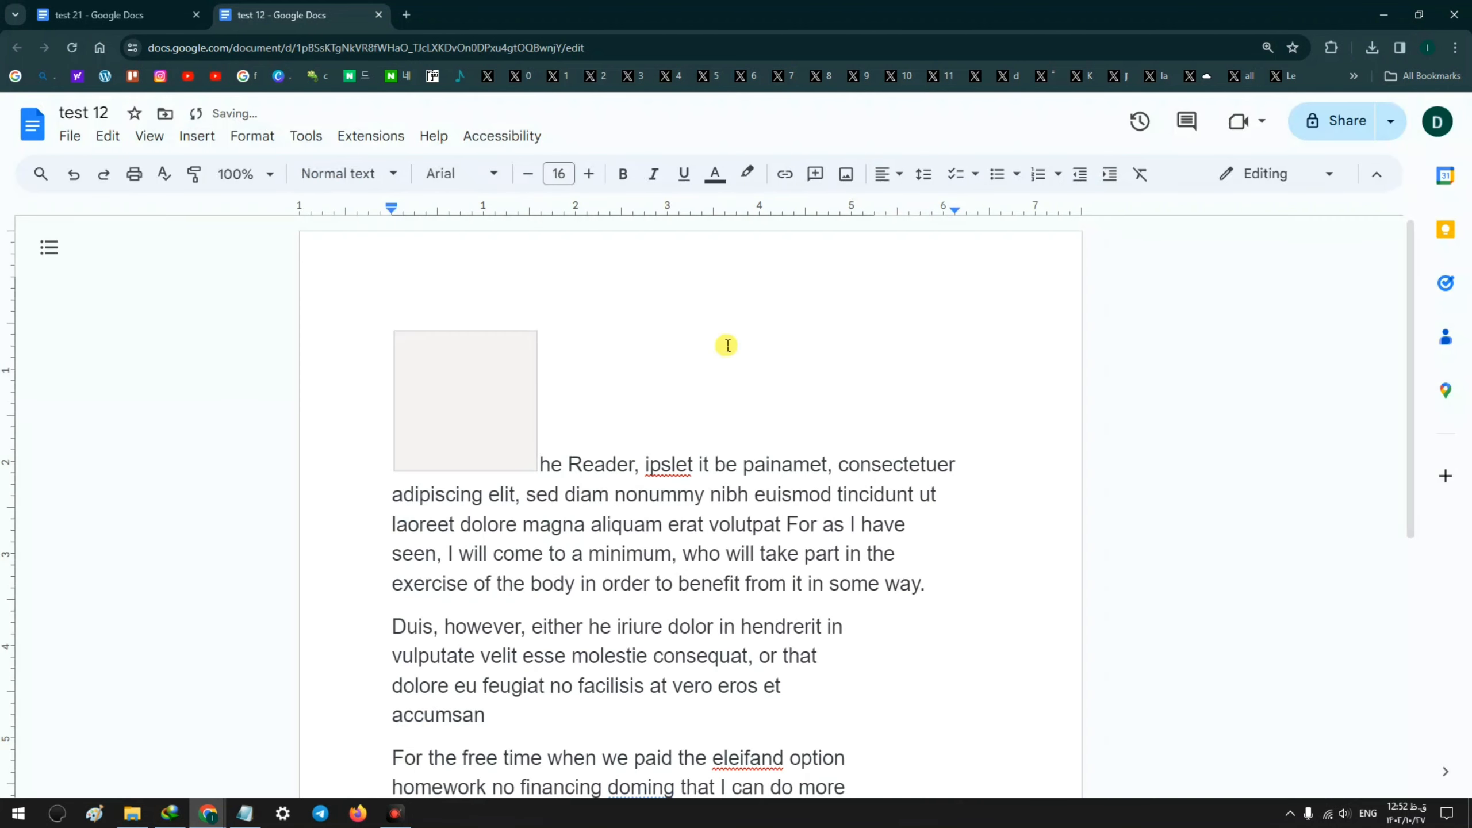
pyautogui.click(528, 384)
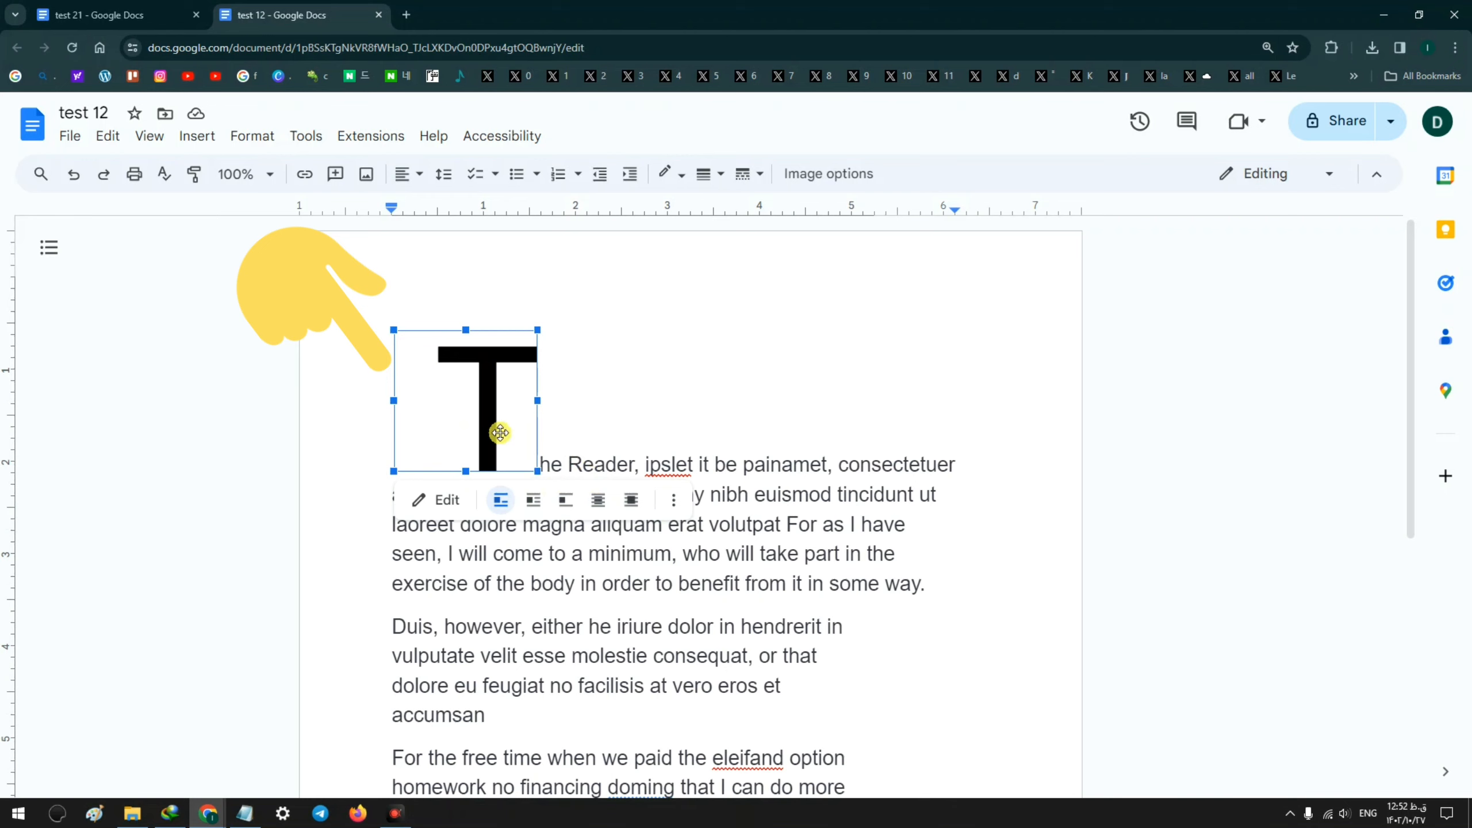
# Step: Remove the empty text box overlapping the T in the drawing and save the drawing
pyautogui.doubleClick(478, 403)
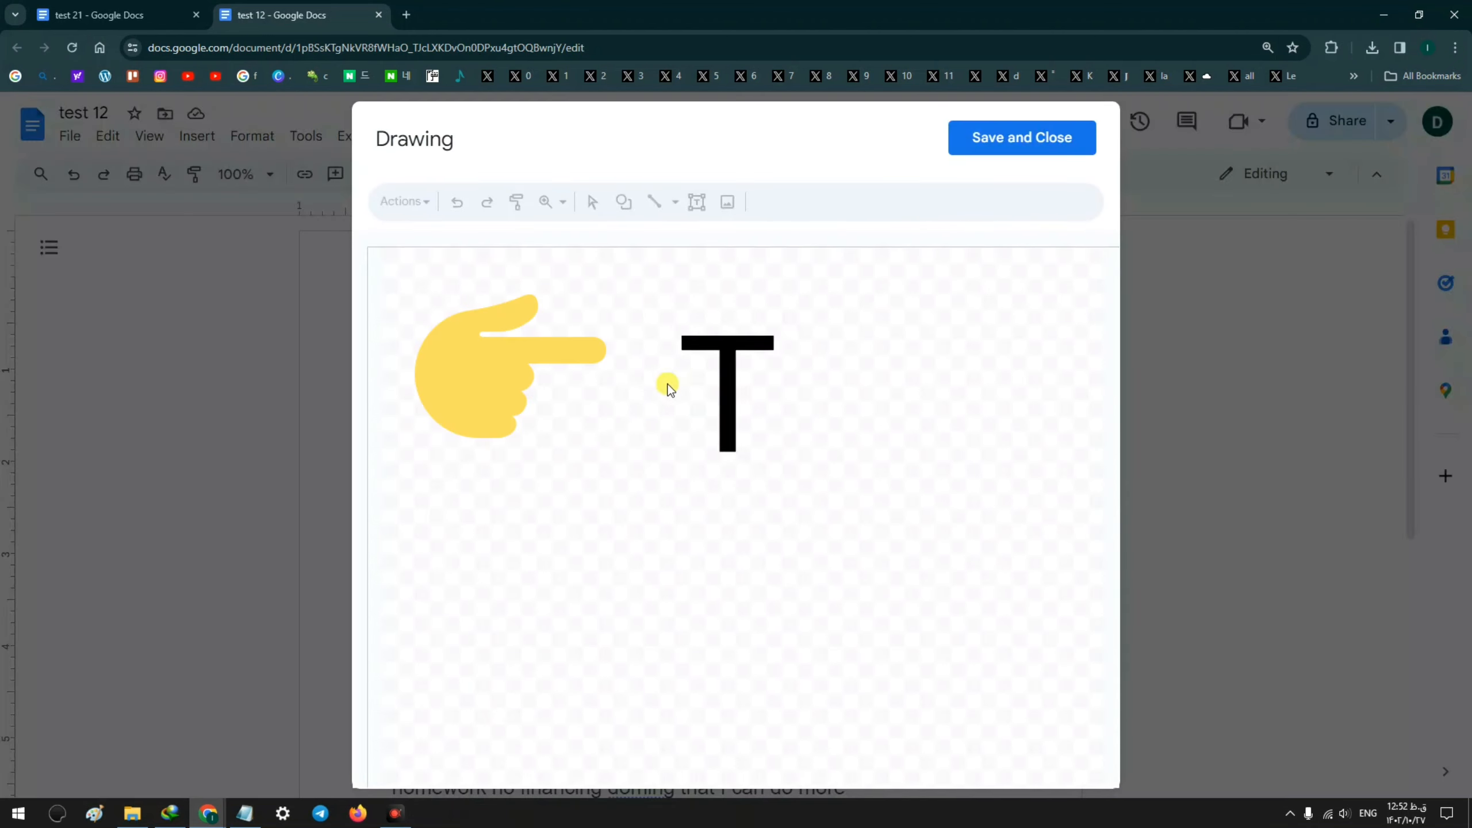
pyautogui.click(682, 379)
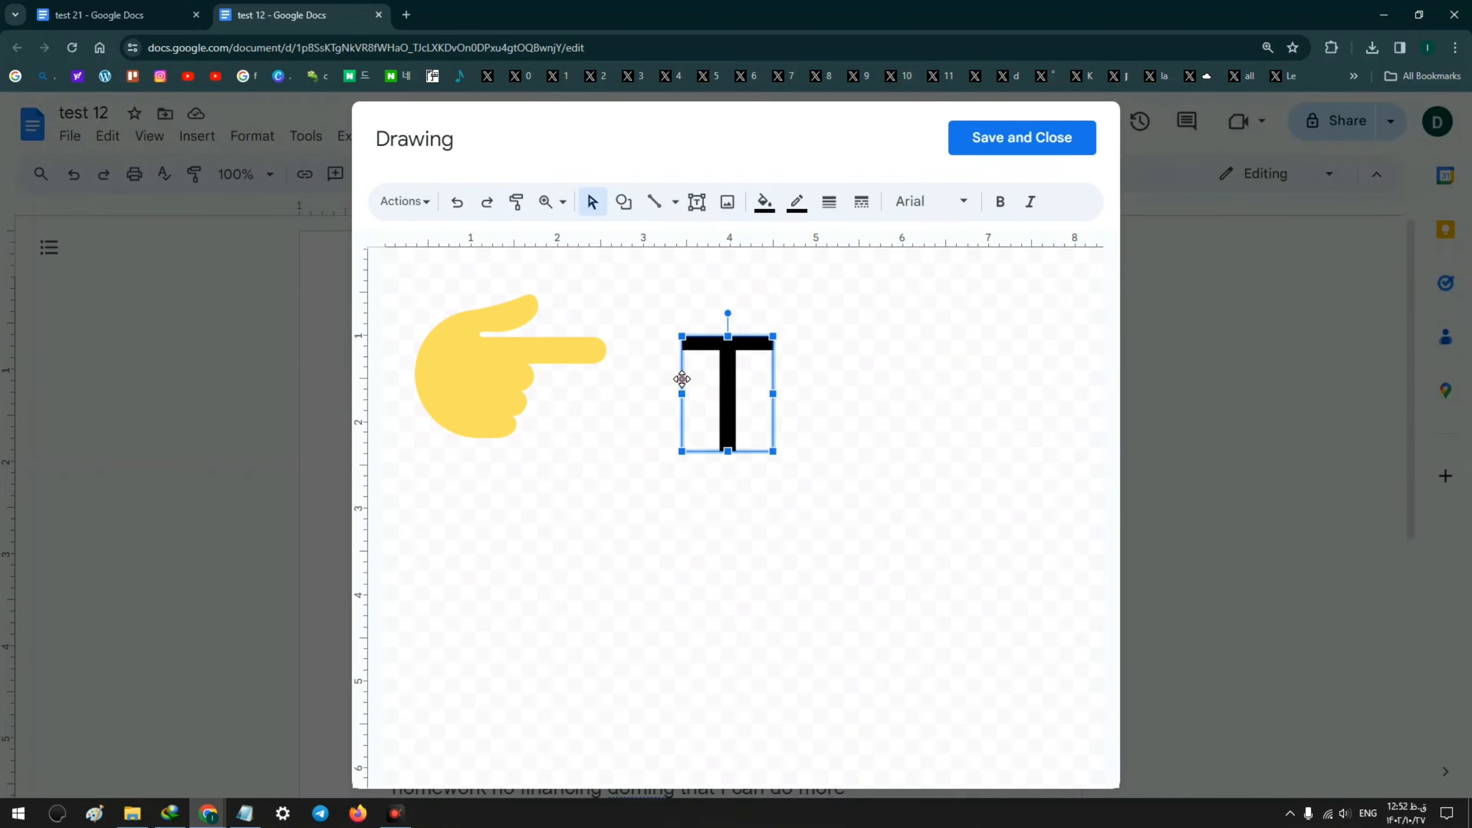
pyautogui.click(666, 384)
pyautogui.click(668, 350)
pyautogui.click(745, 308)
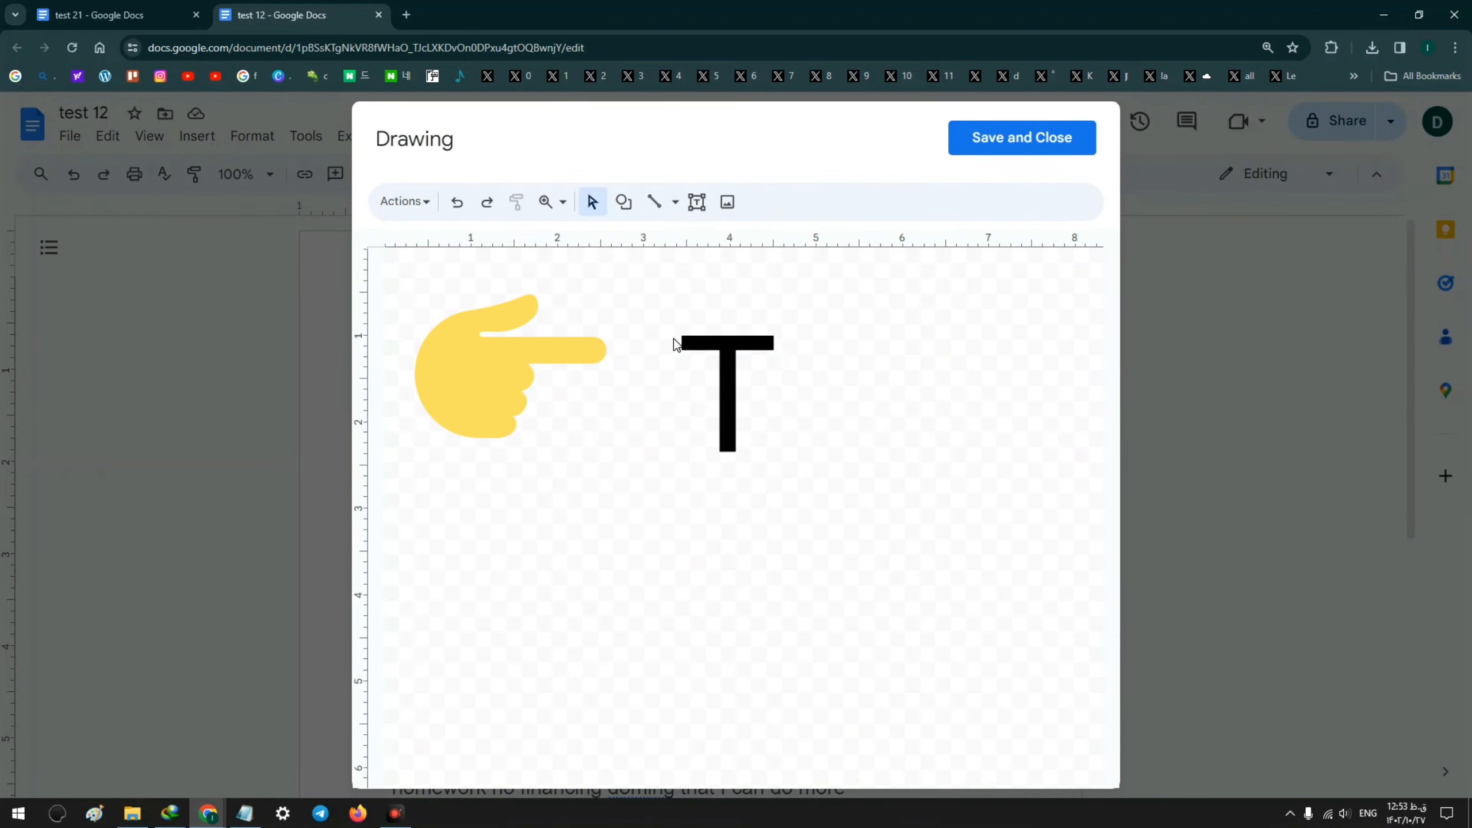
pyautogui.click(678, 345)
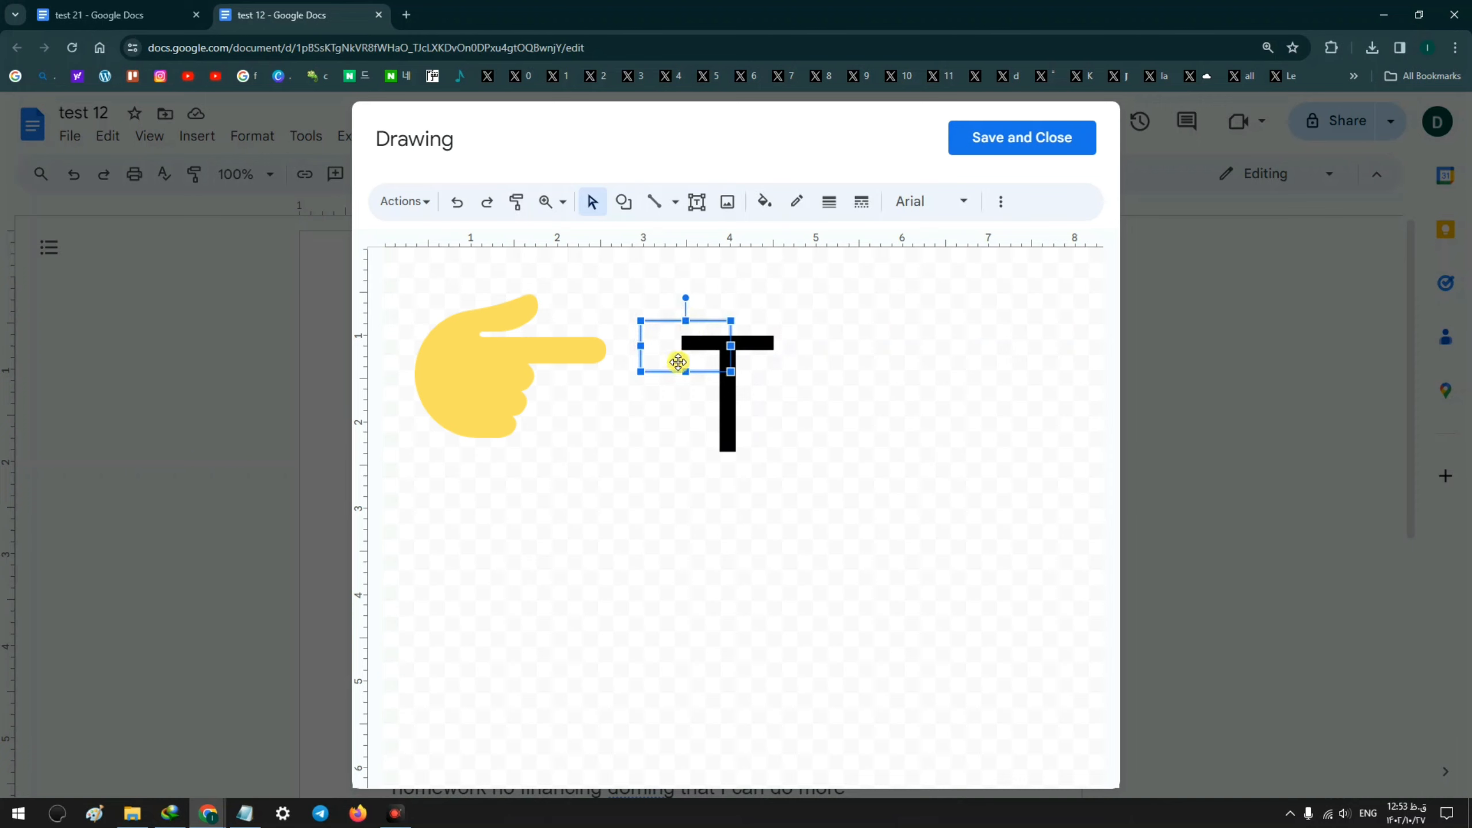
pyautogui.hotkey('ctrl', 'z')
pyautogui.hotkey('ctrl', 'z')
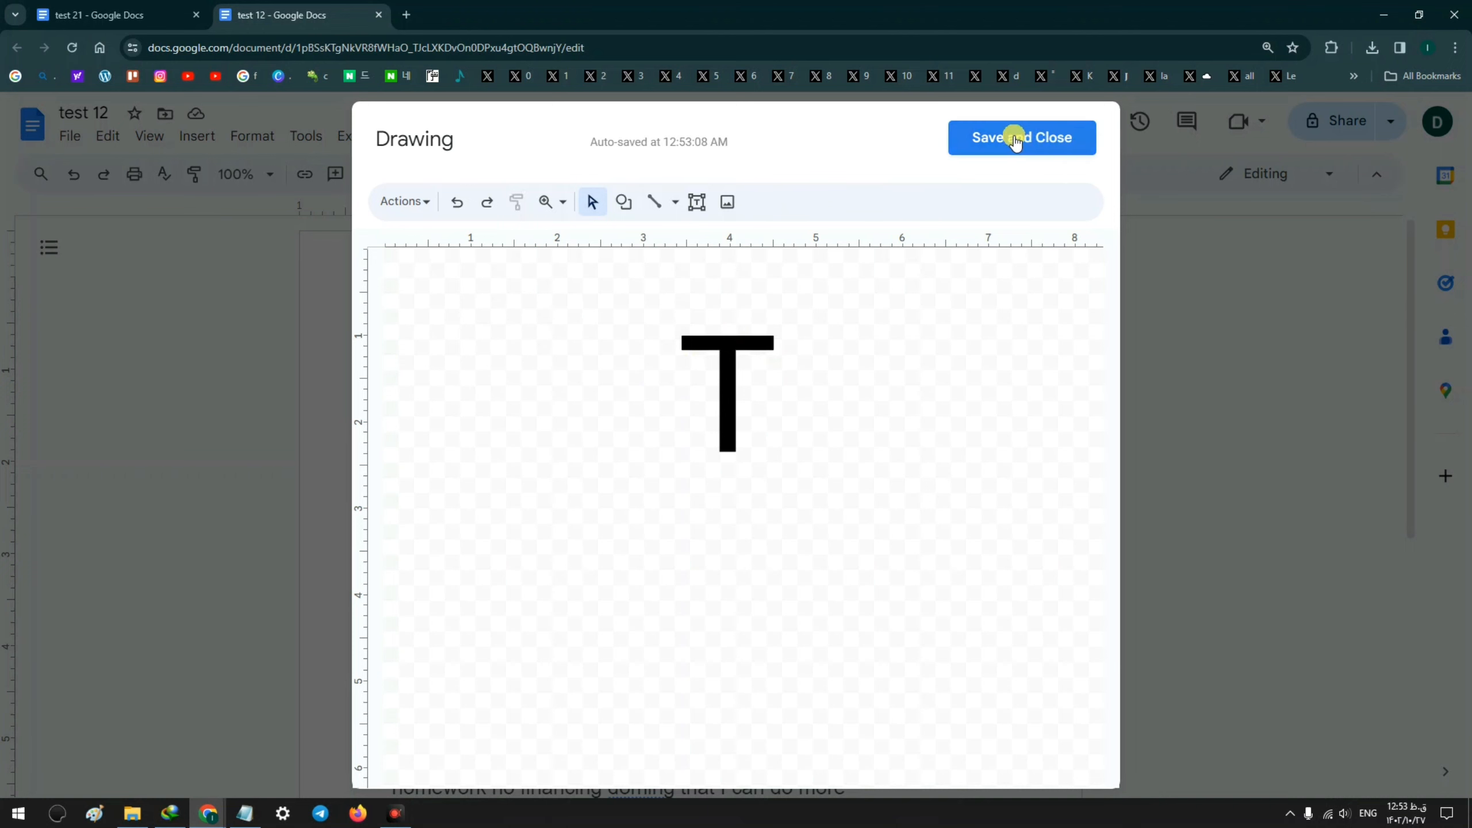
pyautogui.click(1043, 148)
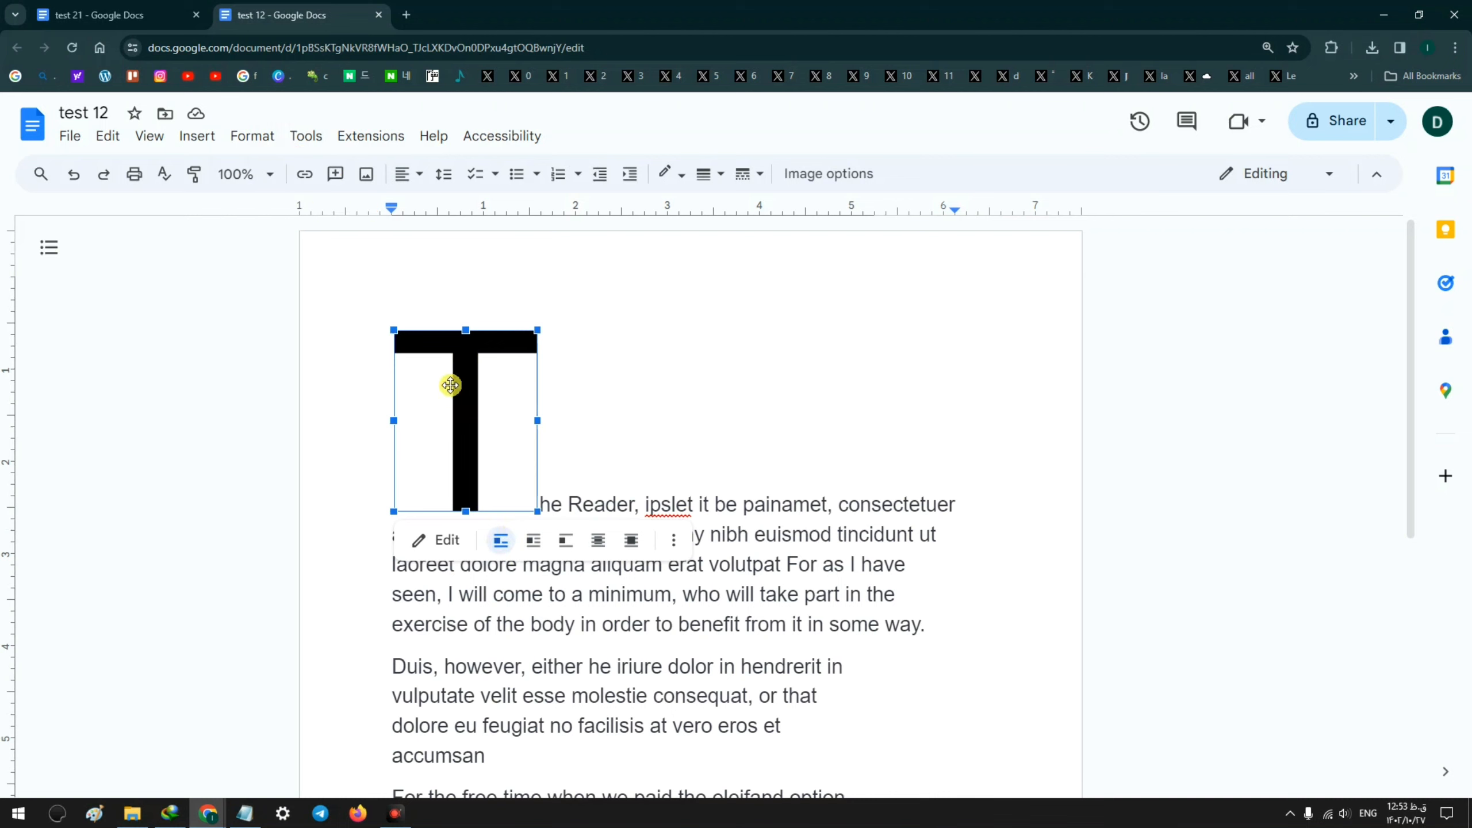
# Step: Wrap the paragraph text around the T drawing and scale it down proportionally to about 1.3 inches wide
pyautogui.click(533, 541)
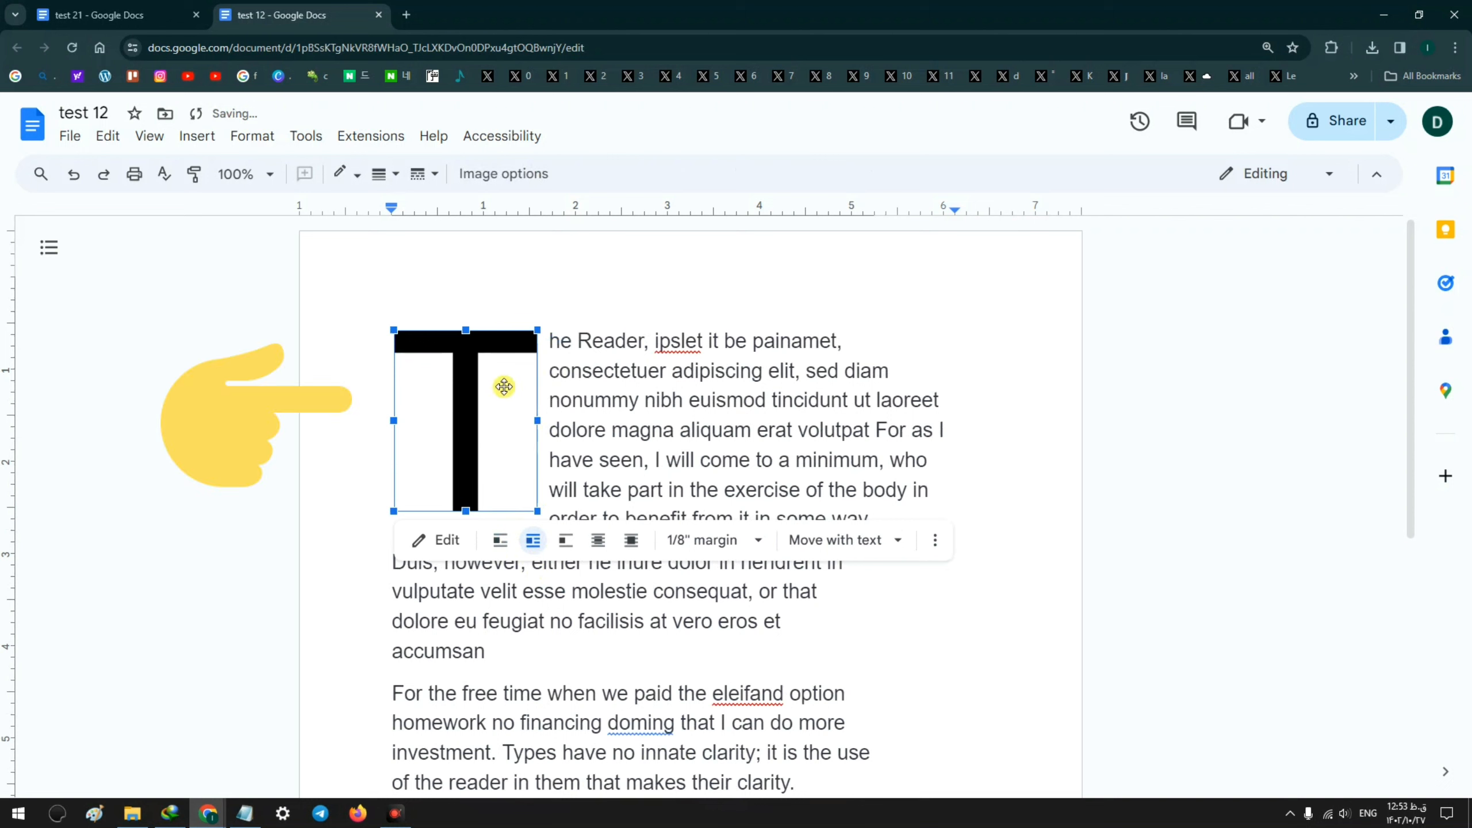
pyautogui.click(578, 340)
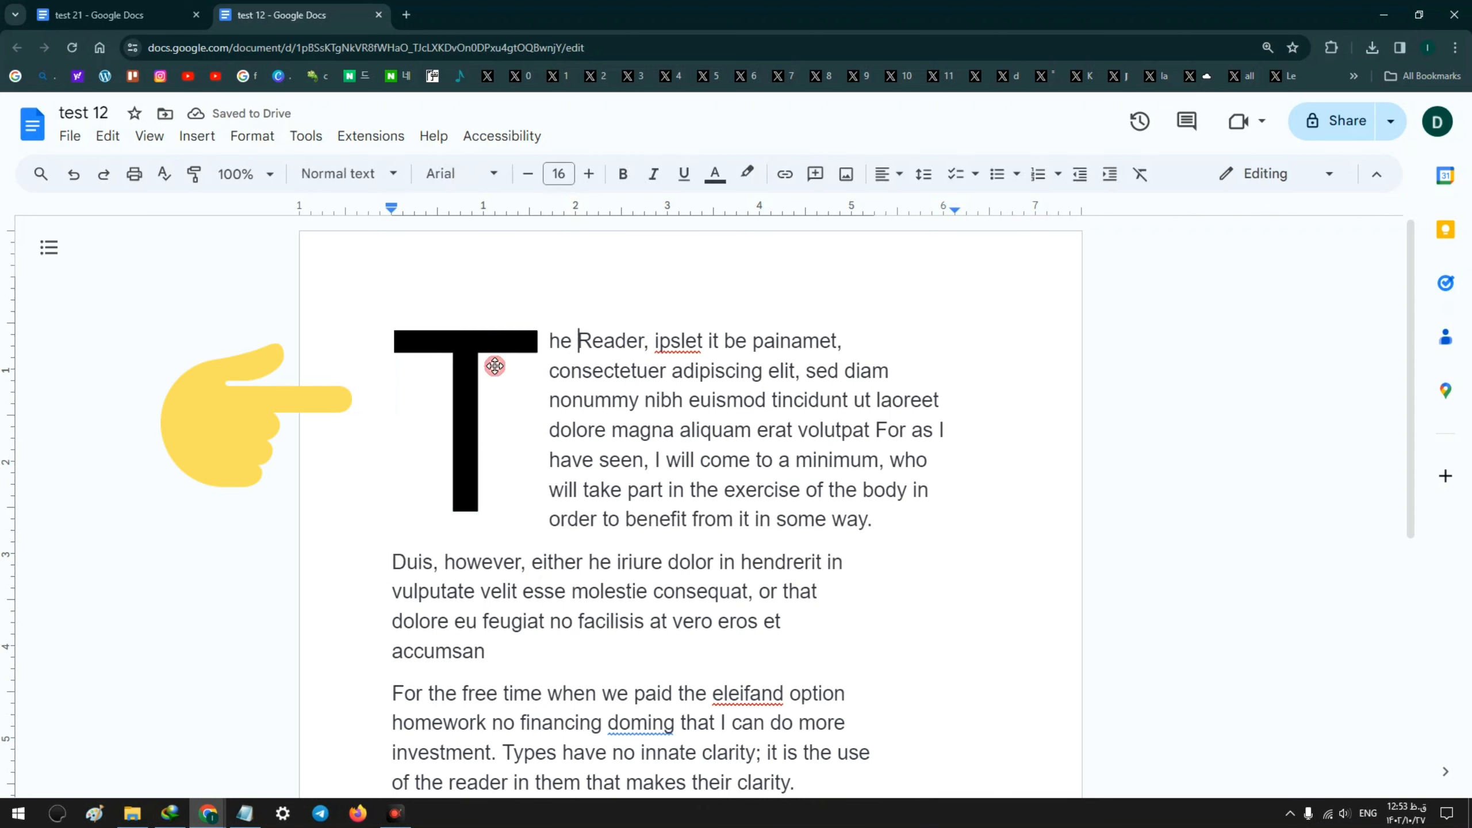
pyautogui.click(482, 451)
pyautogui.moveTo(532, 511); pyautogui.dragTo(515, 484)
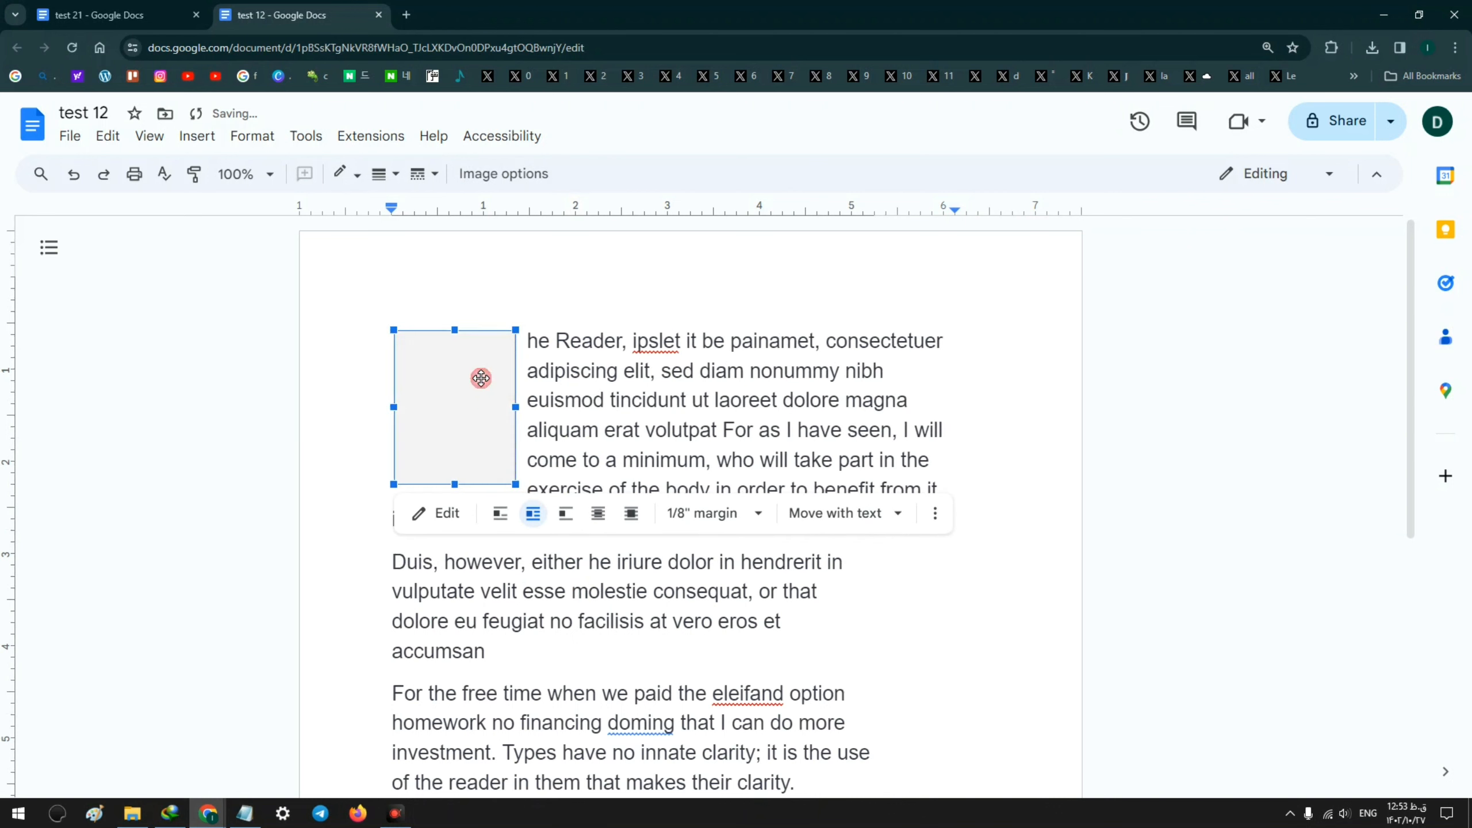
pyautogui.click(615, 402)
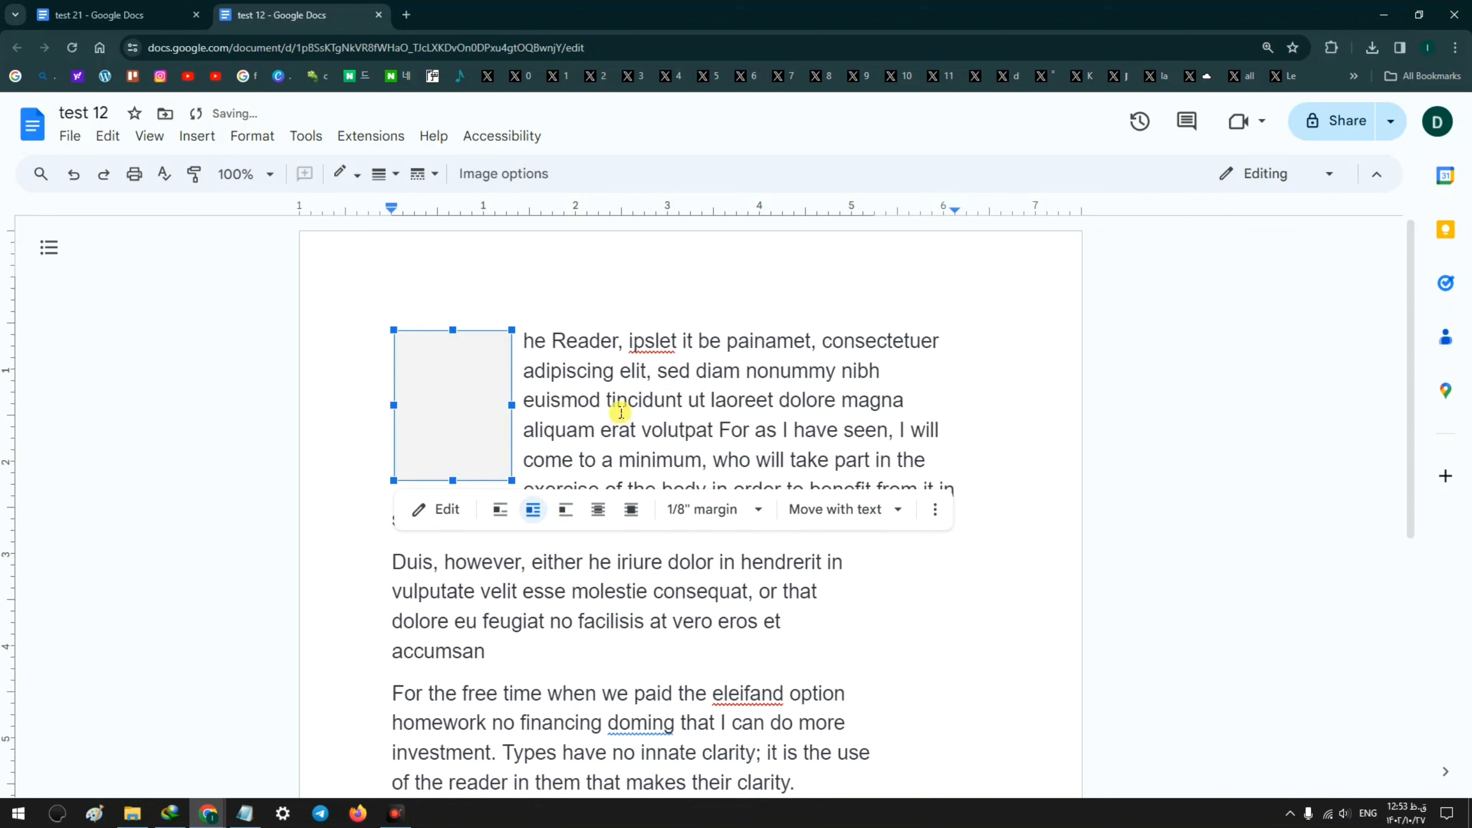
pyautogui.click(616, 458)
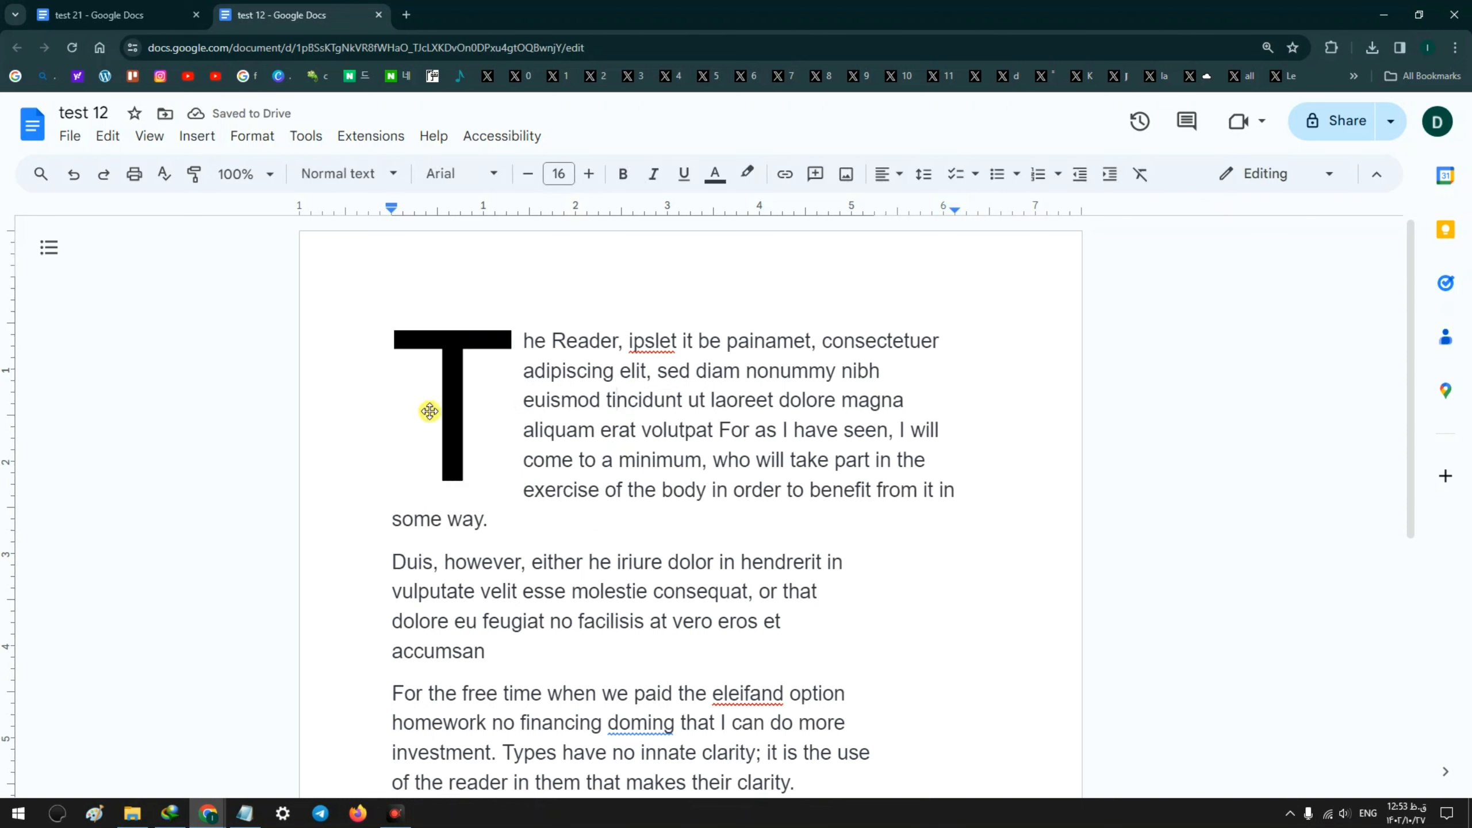
# Step: Reopen the T drawing to view its editable word art text, and save and close the drawing
pyautogui.click(457, 421)
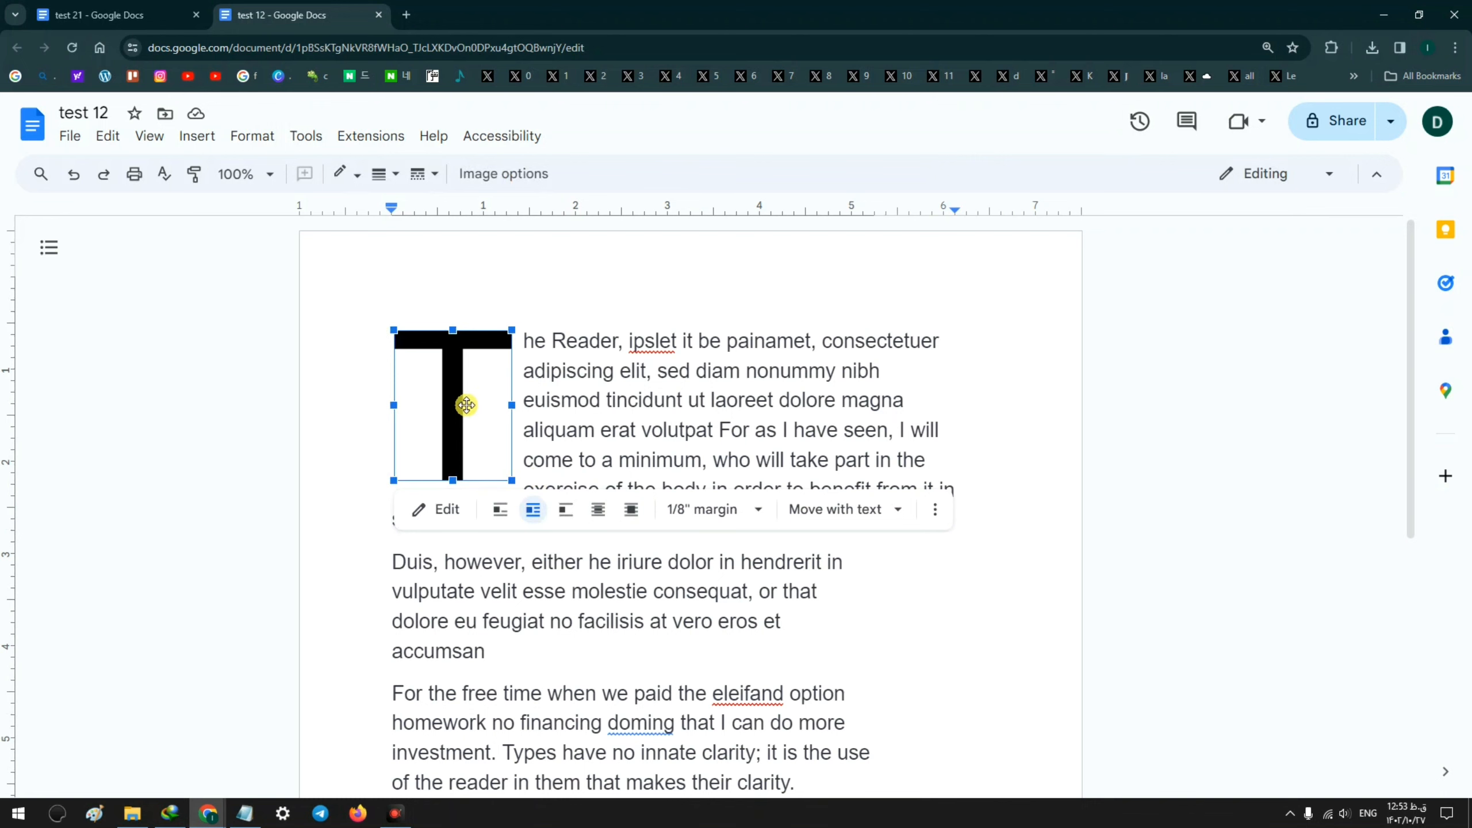
pyautogui.doubleClick(467, 405)
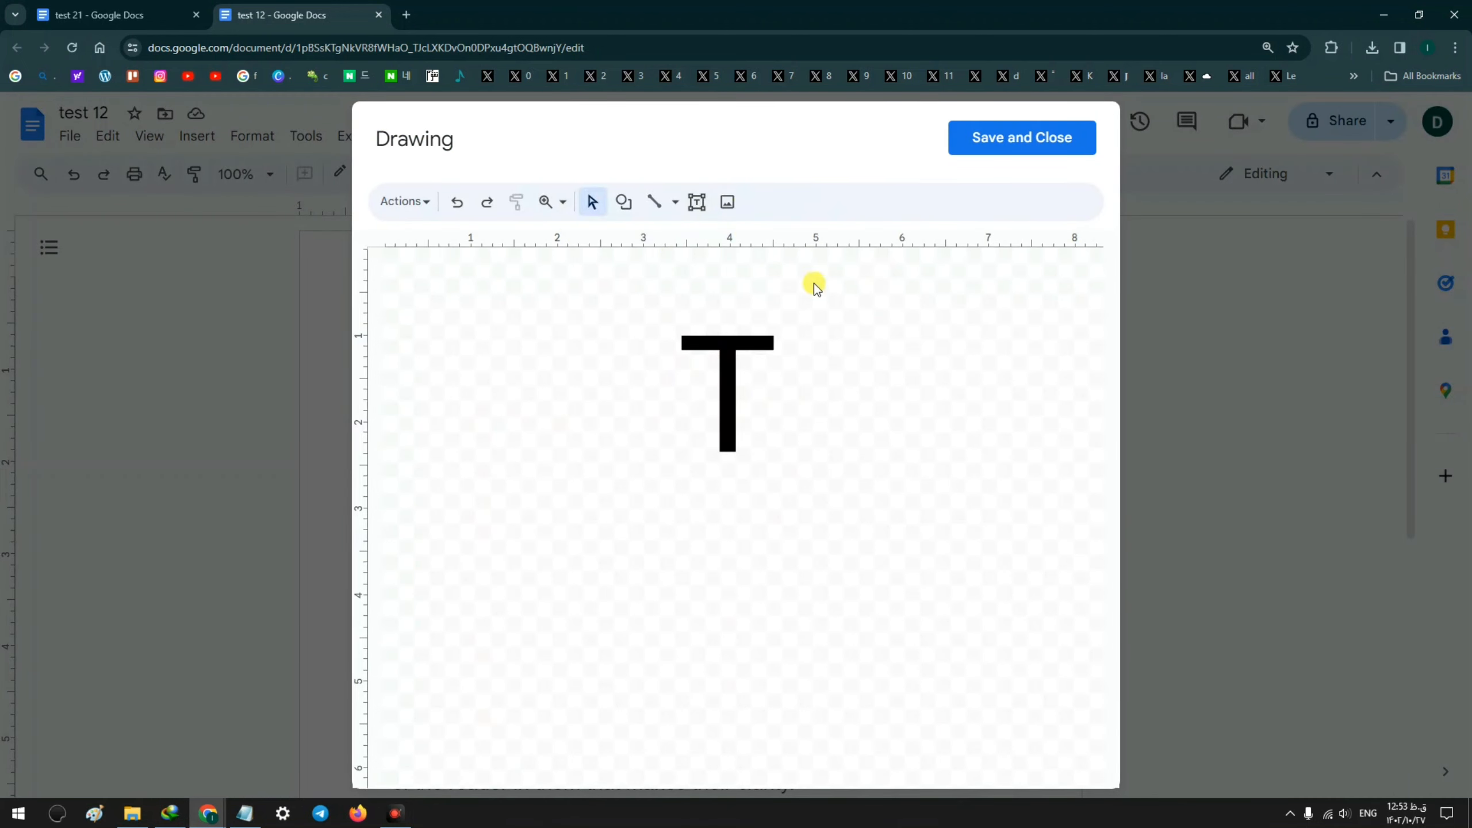
pyautogui.click(764, 375)
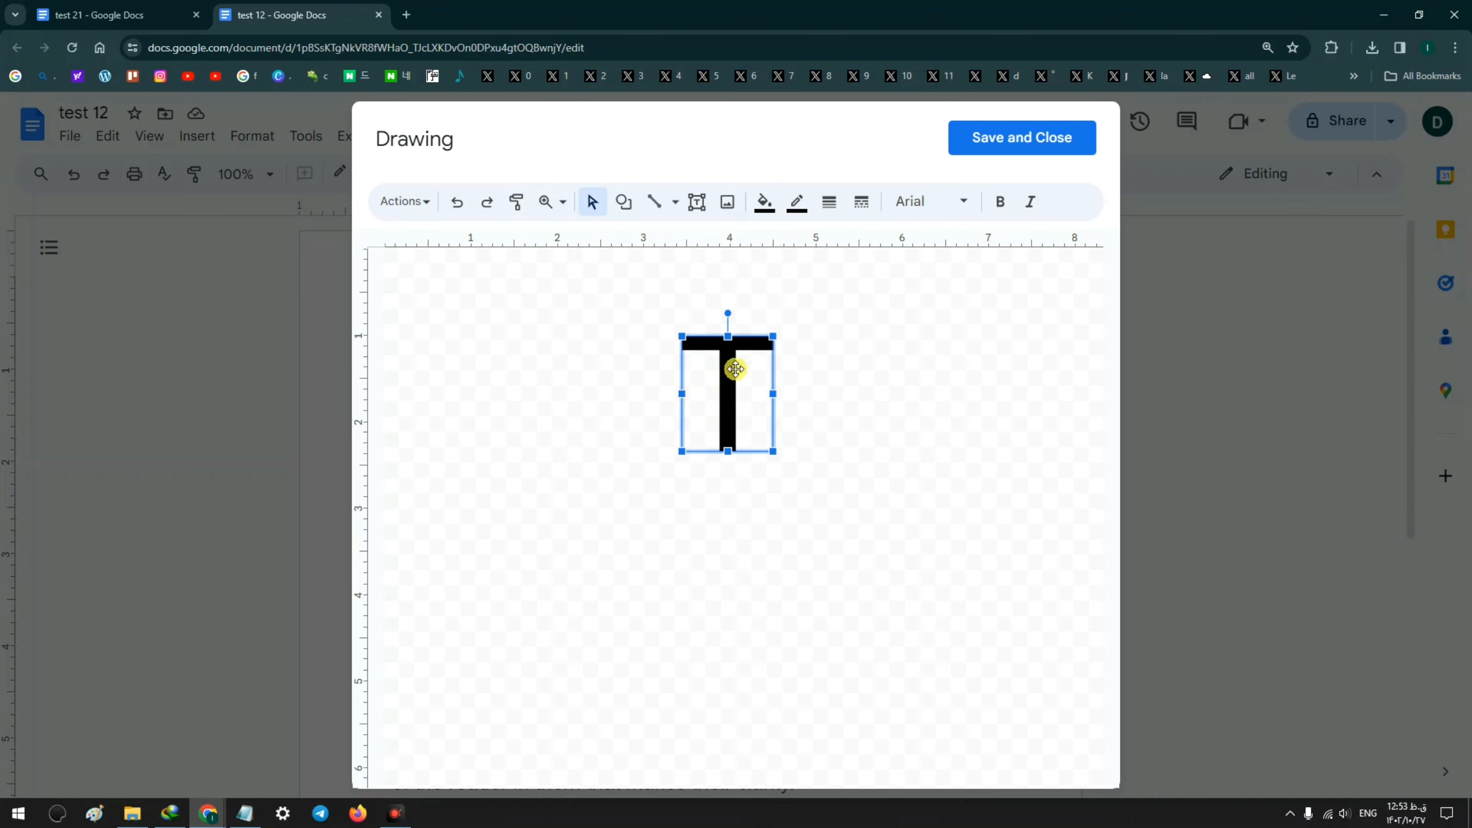
pyautogui.doubleClick(736, 377)
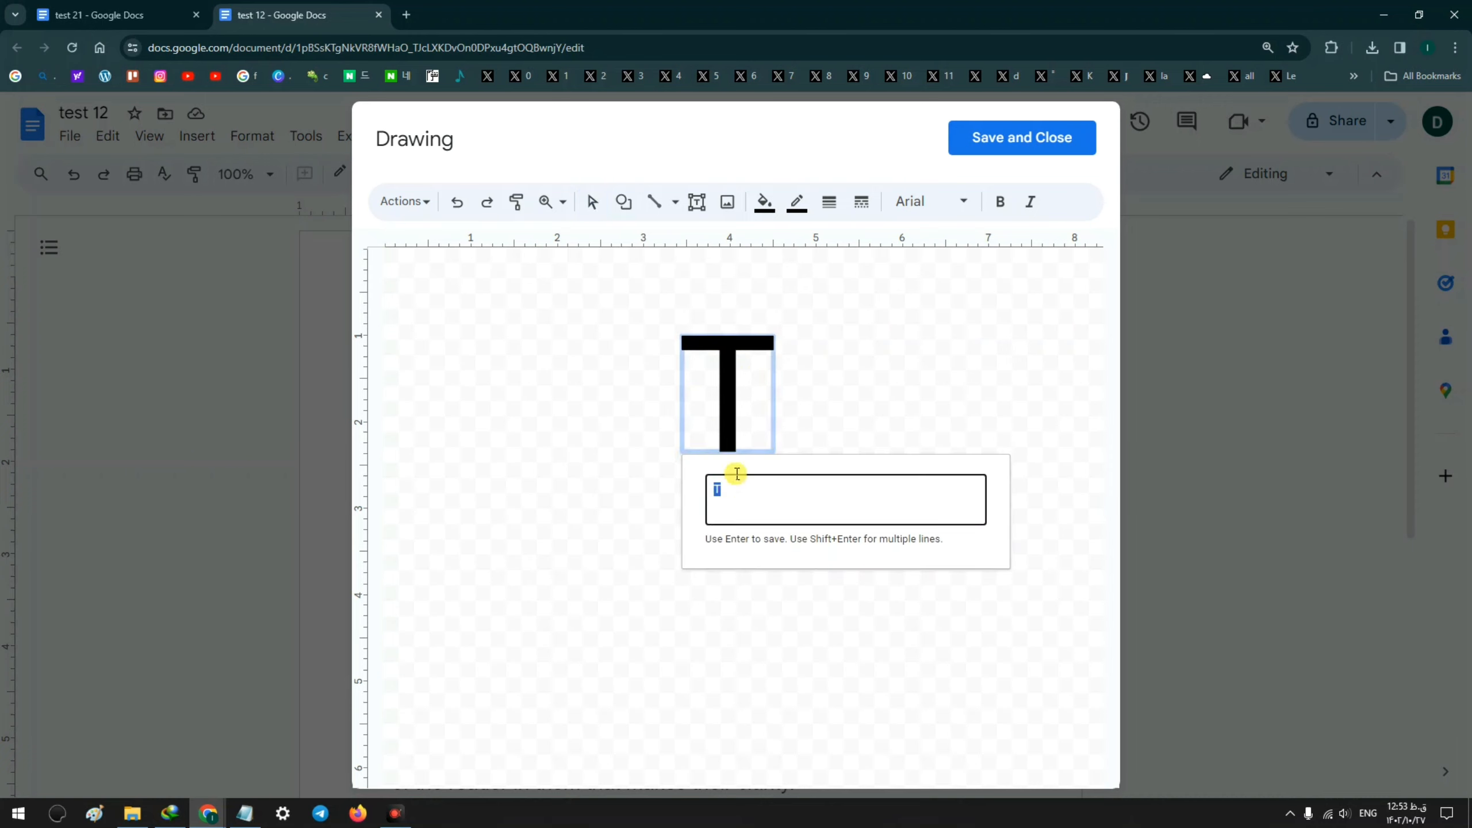
pyautogui.click(744, 389)
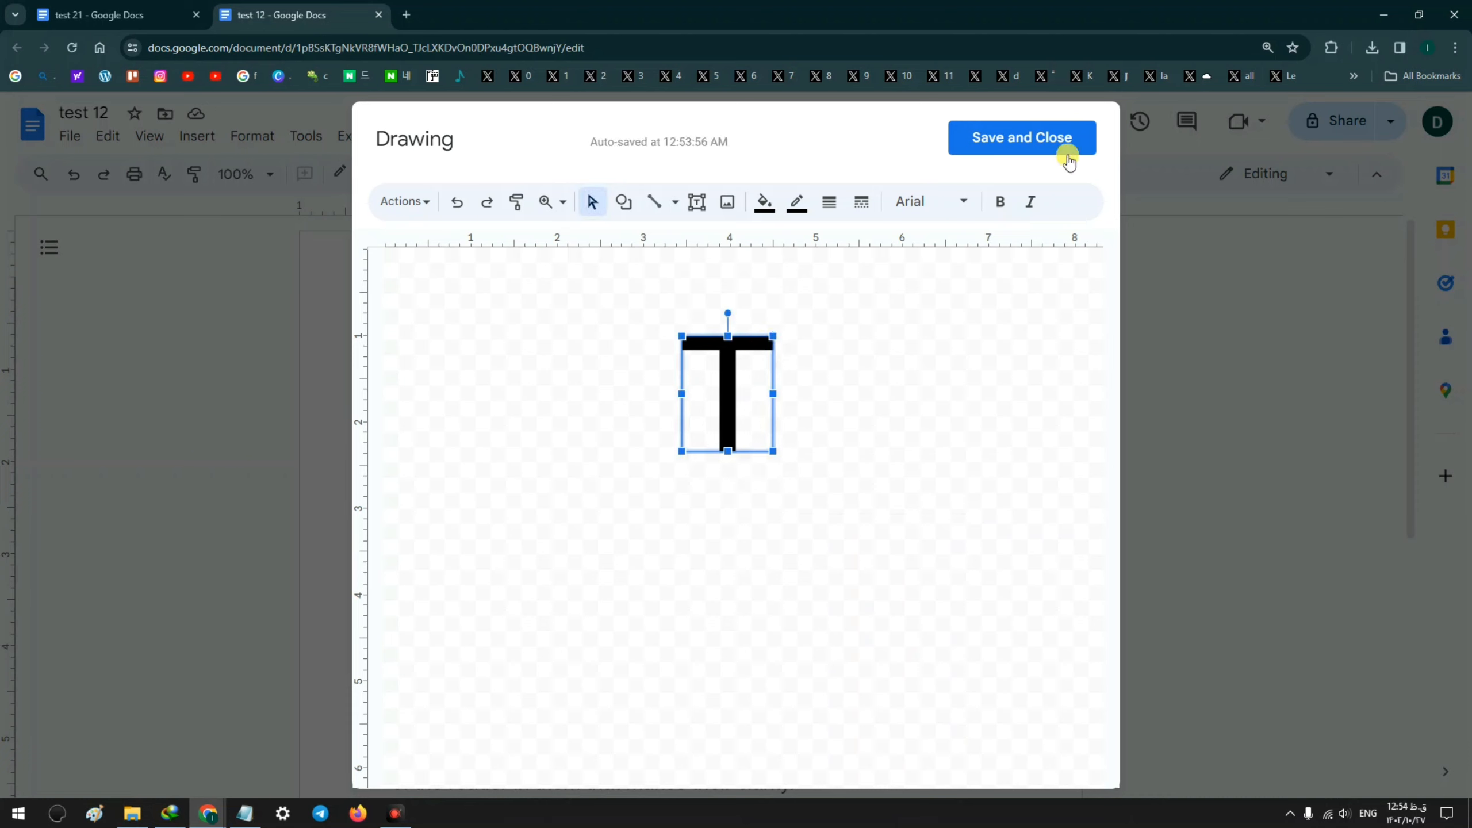
pyautogui.click(1038, 139)
pyautogui.click(755, 406)
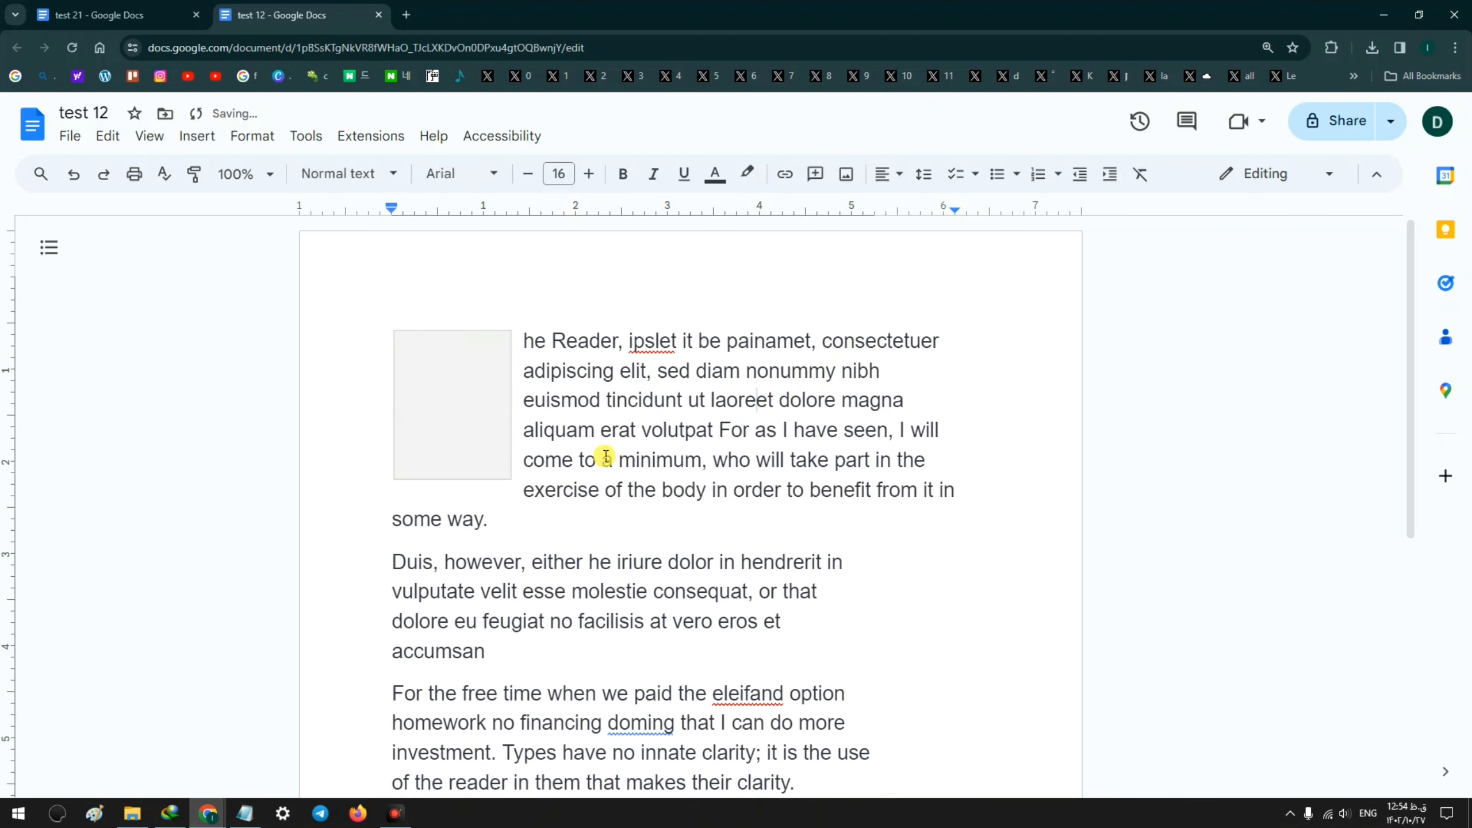